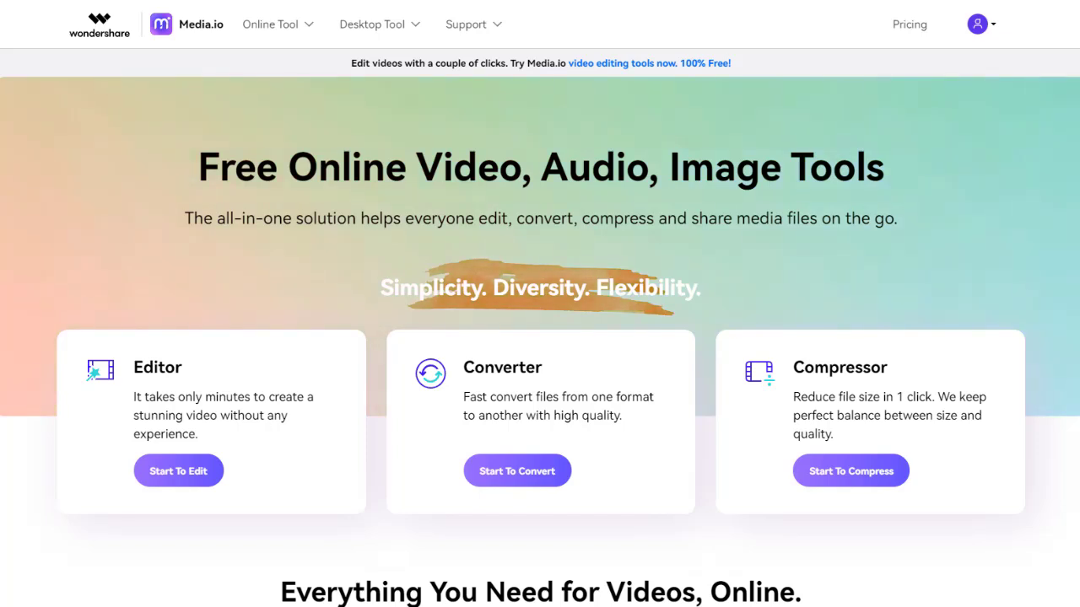
Subscribe to the WOW Technology channel with notifications set to all
scroll(540, 327, "down", 2)
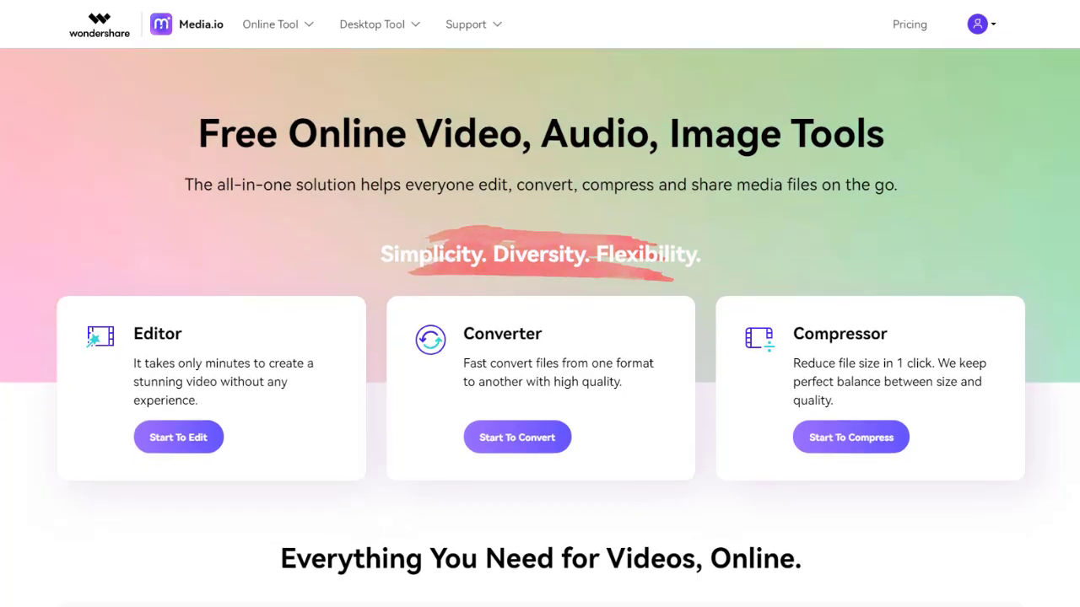
scroll(540, 328, "down", 3)
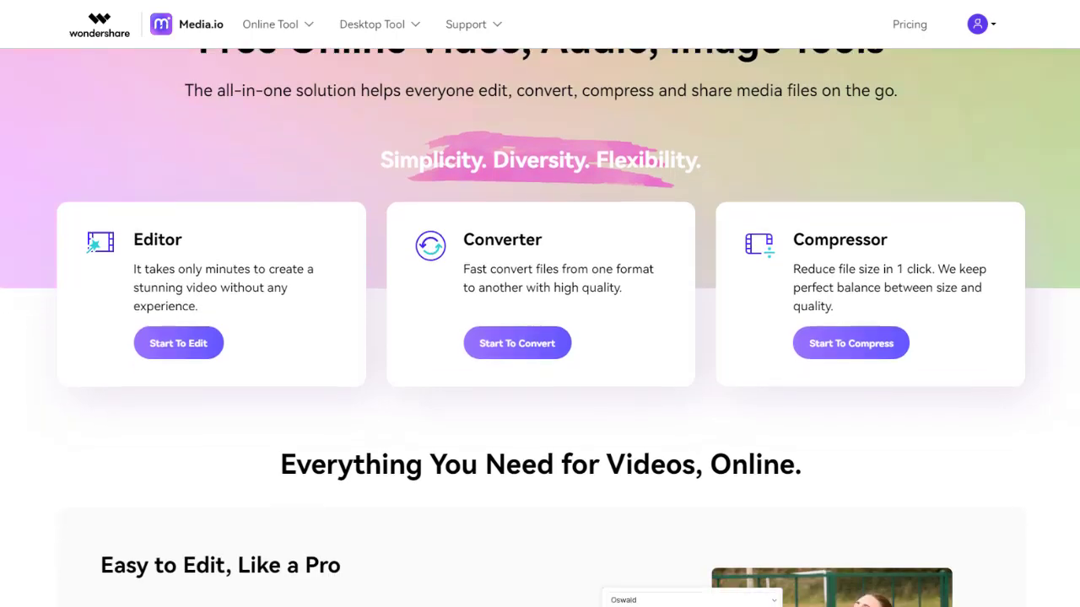
scroll(540, 327, "down", 4)
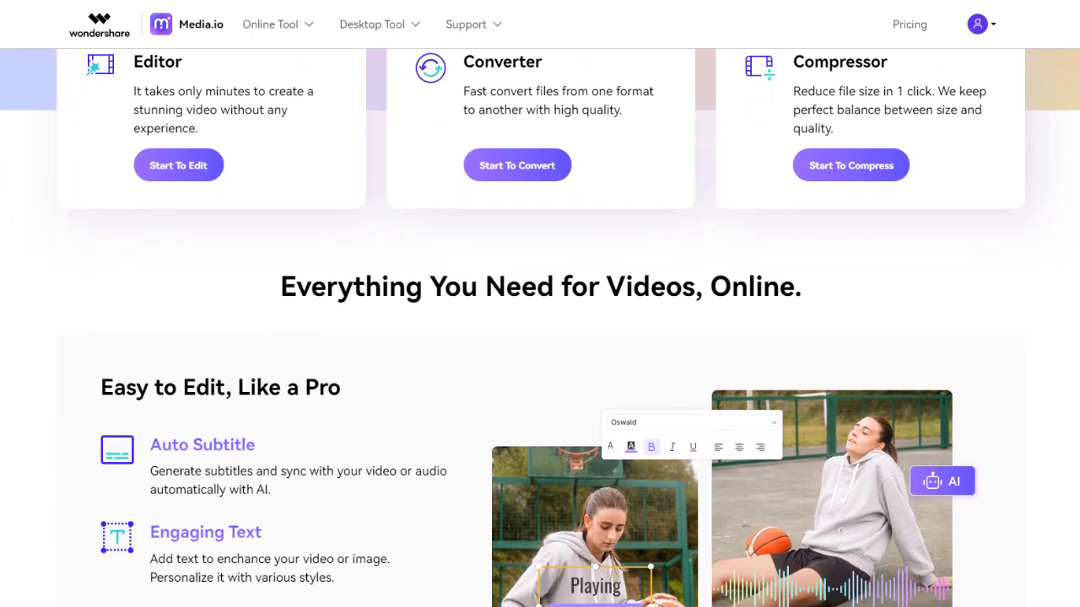
scroll(540, 328, "down", 1)
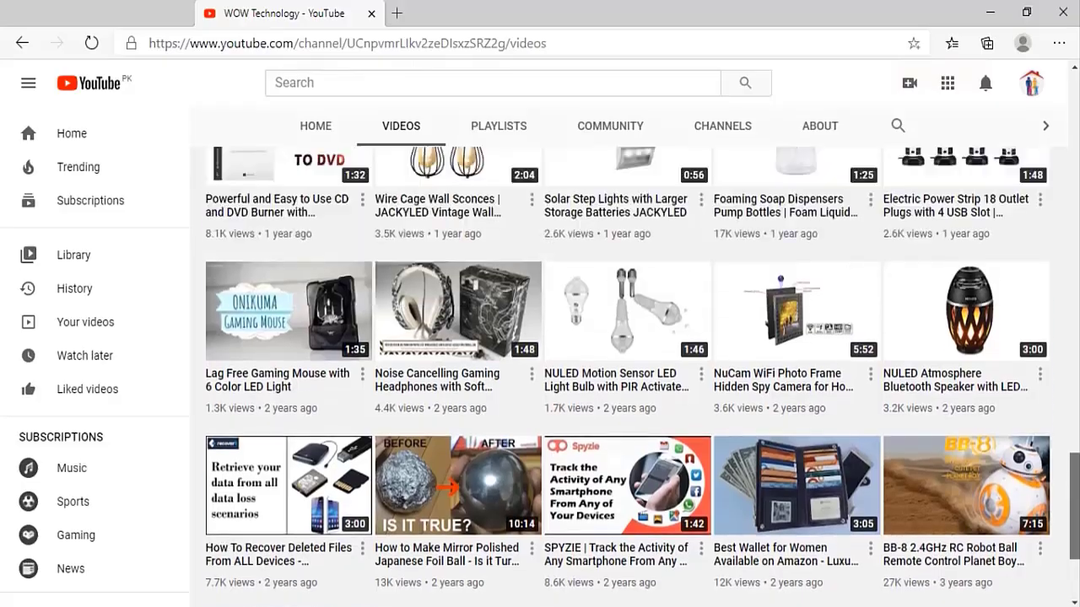
scroll(953, 338, "up", 10)
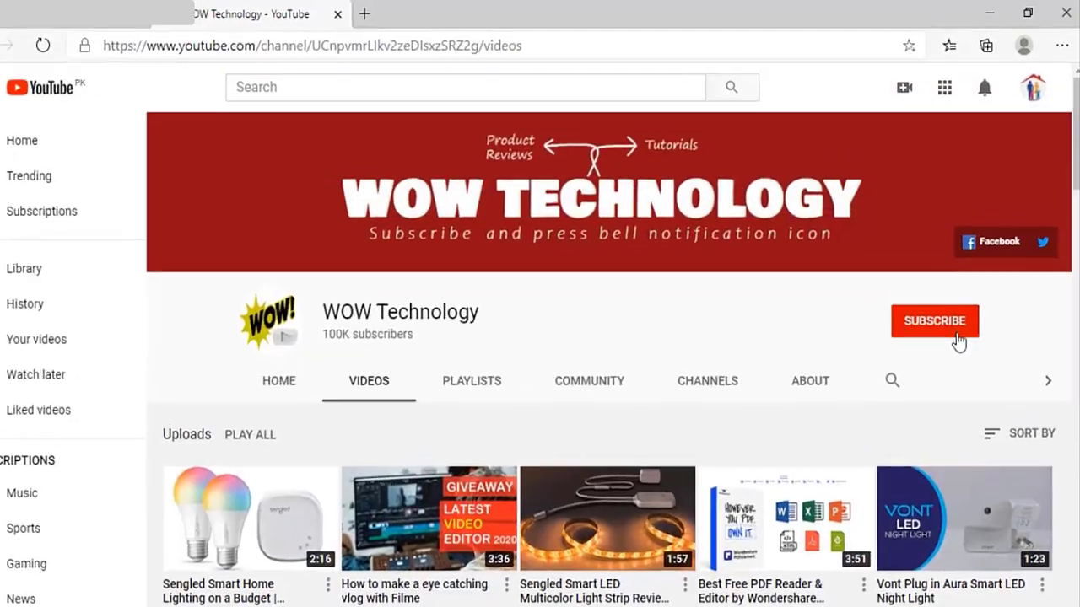
left_click(957, 335)
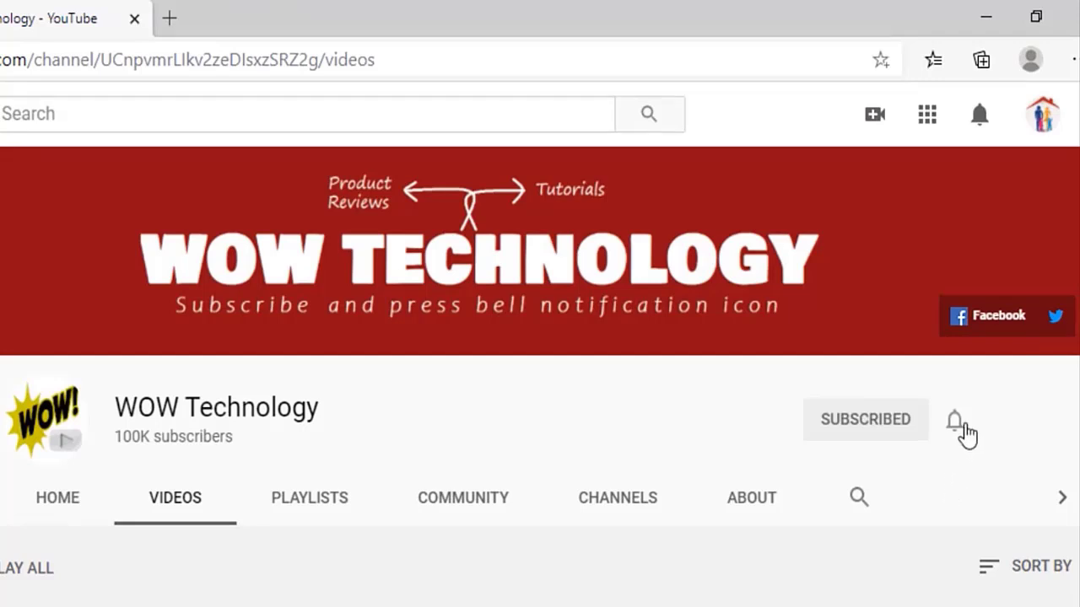
left_click(960, 424)
left_click(956, 481)
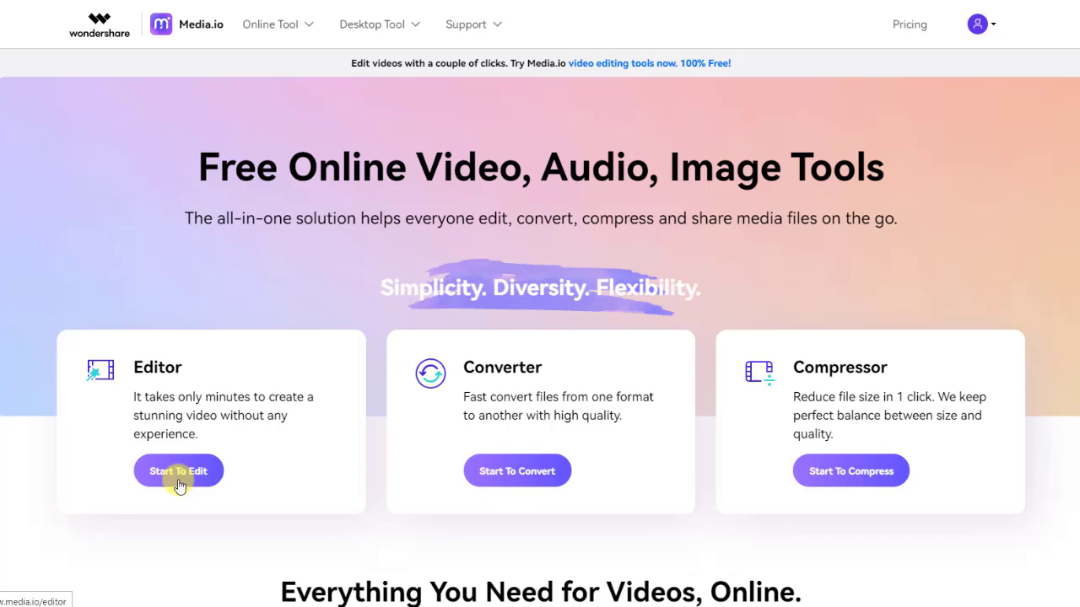
Add the bannerg004.mp4 fish clip to the editor timeline, play it, and show the text templates
left_click(179, 486)
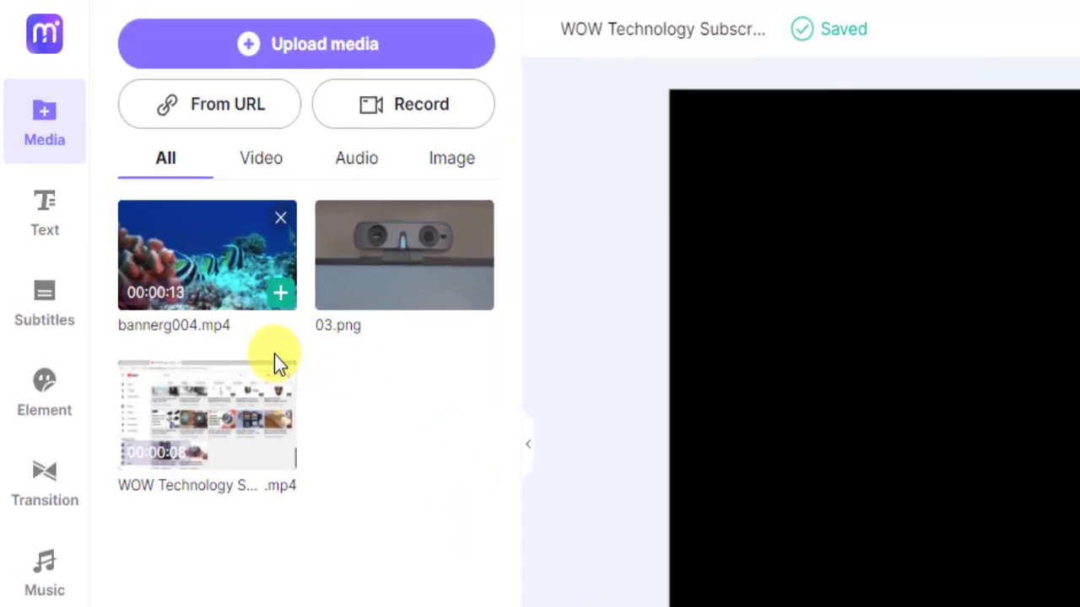
mouse_move(251, 284)
left_click(281, 300)
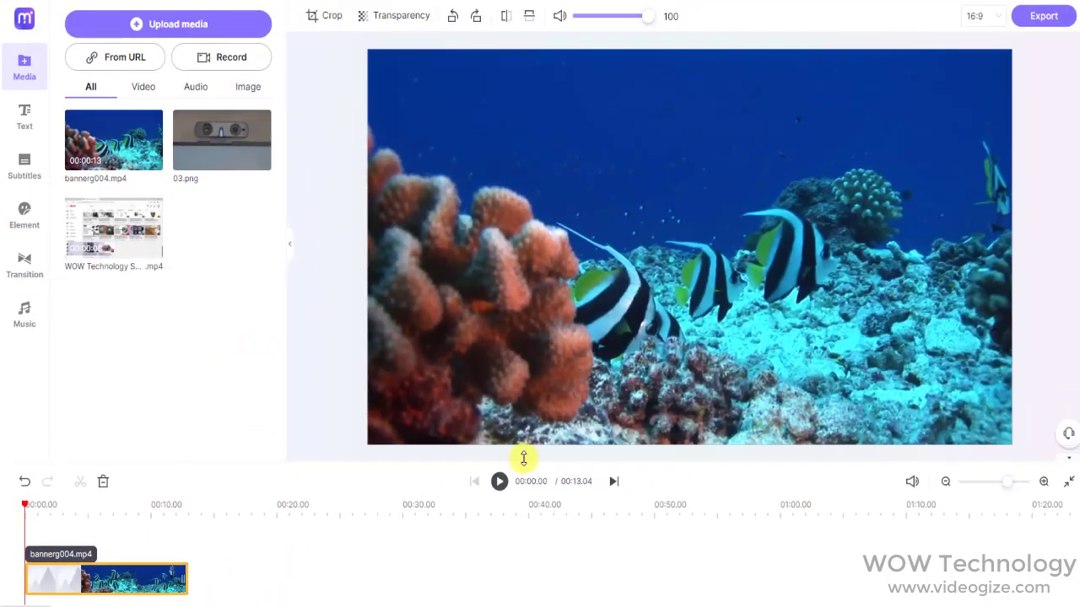
left_click(562, 465)
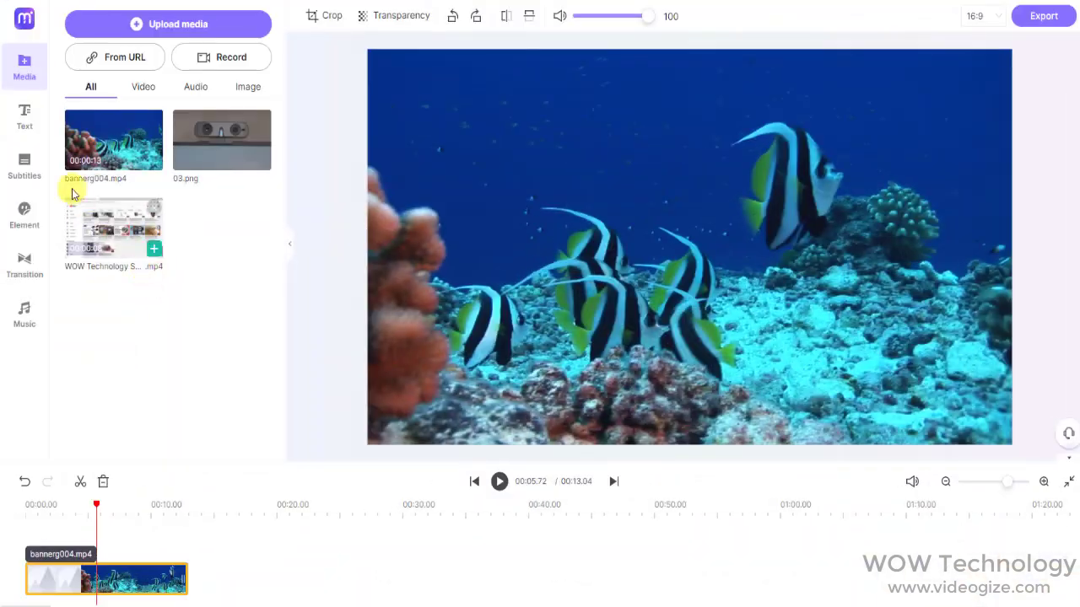
left_click(26, 114)
mouse_move(283, 162)
left_mouse_down()
mouse_move(282, 349)
mouse_move(280, 169)
left_mouse_up()
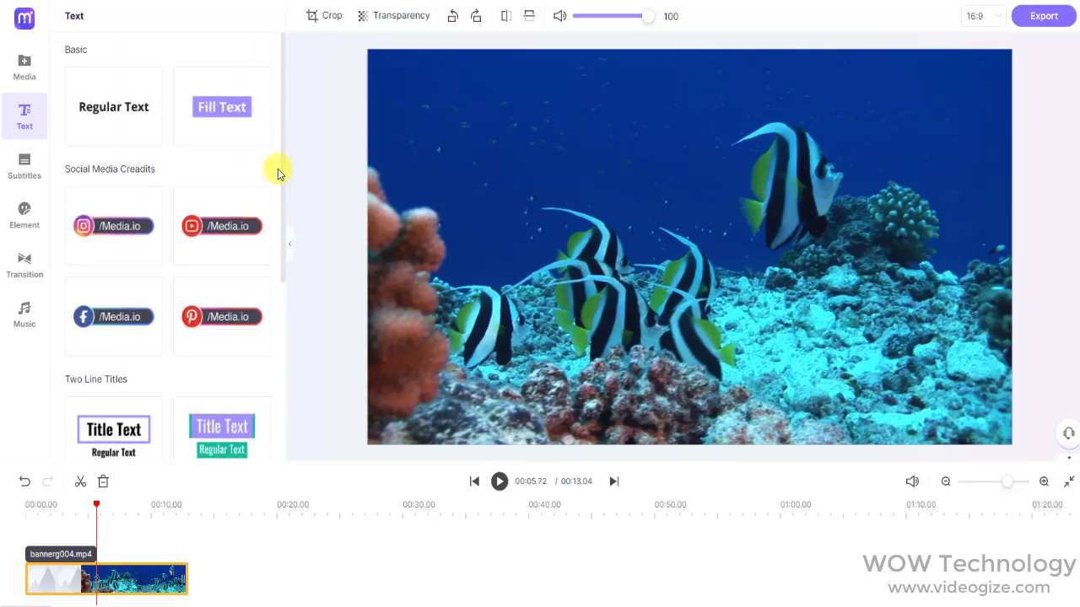
Add the YouTube credit template, change its text to '/wowtechnology', and shrink it into the lower-left corner
left_click(259, 252)
left_click_drag(677, 256, 509, 391)
double_click(508, 390)
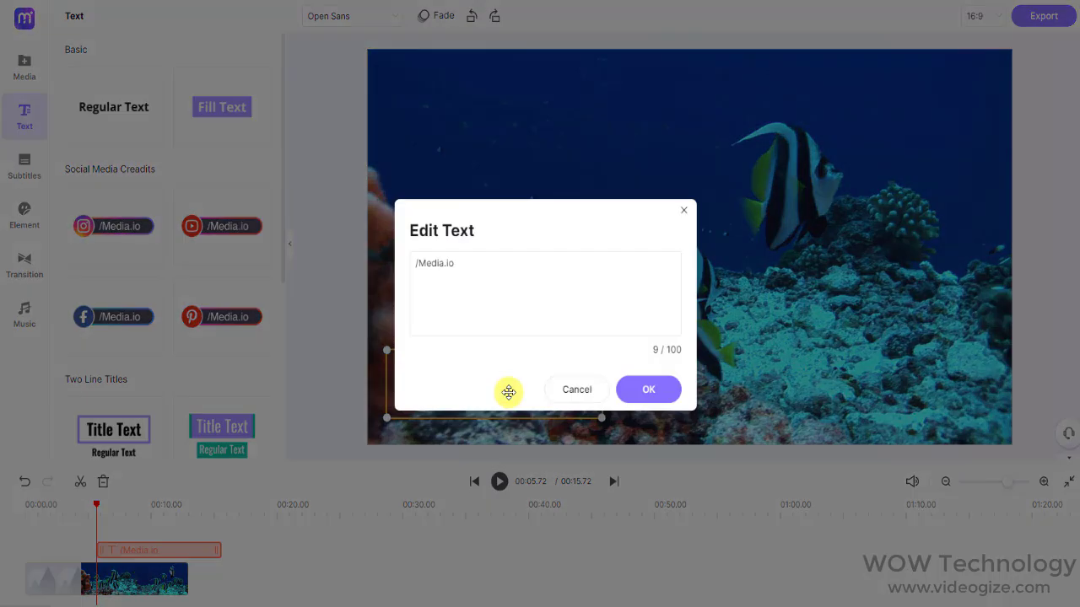
left_click_drag(447, 263, 422, 268)
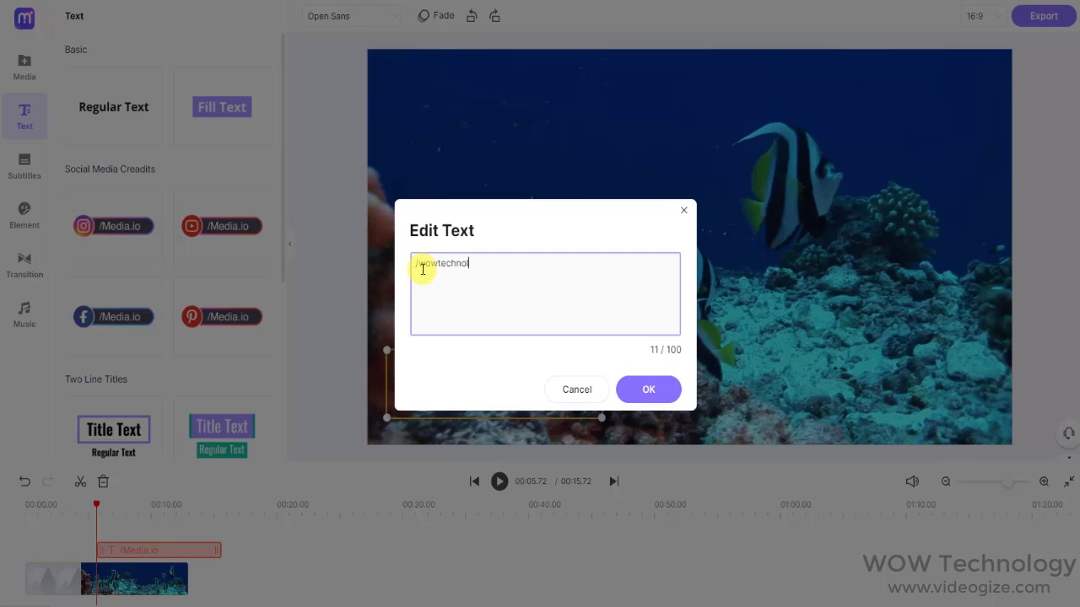
left_click(648, 389)
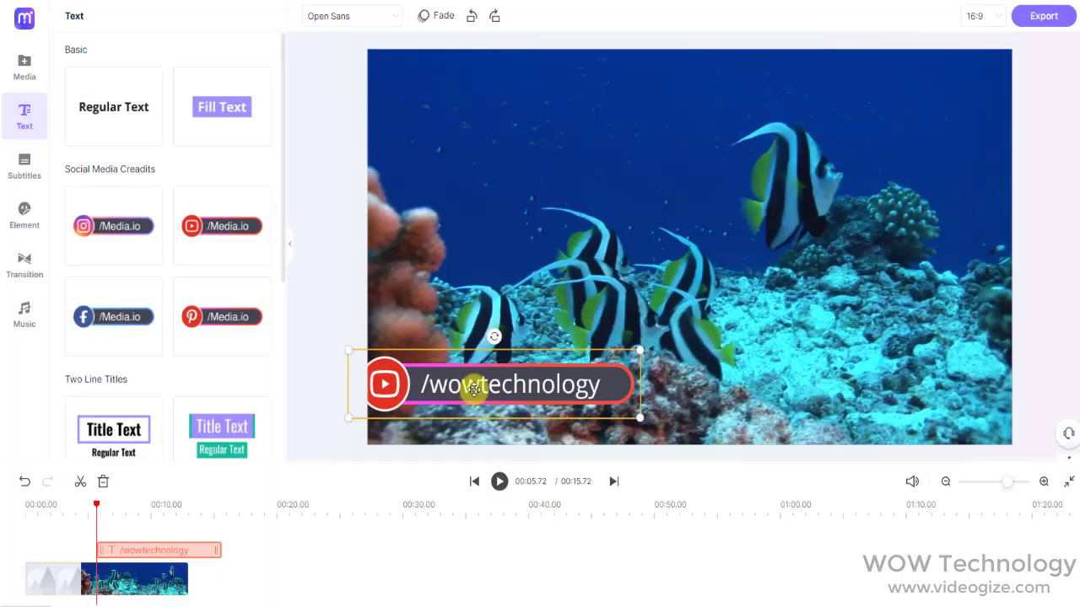
left_click_drag(469, 390, 492, 401)
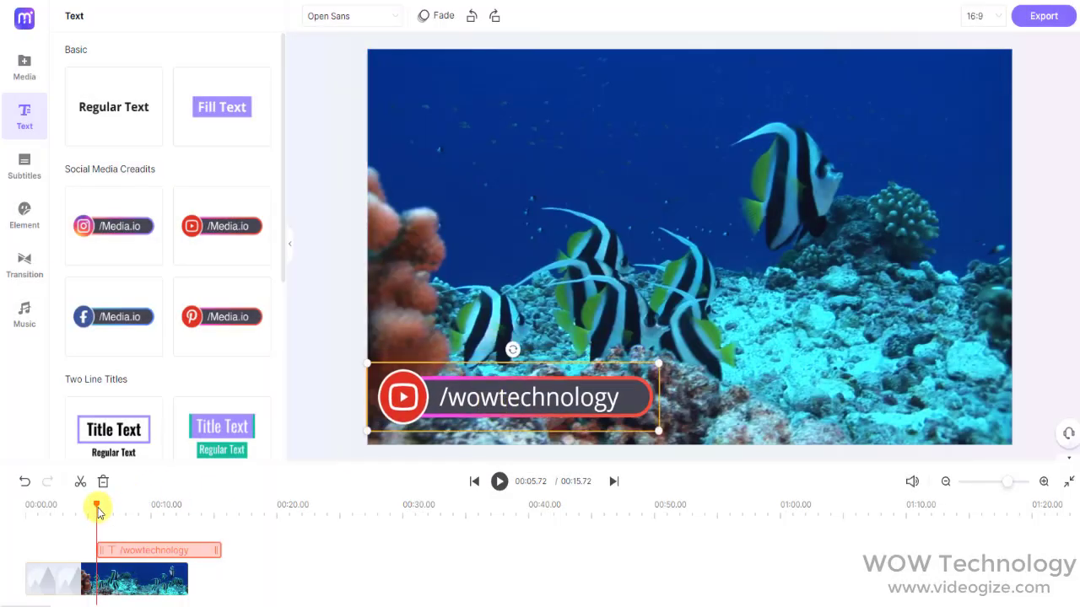
left_click_drag(646, 373, 501, 406)
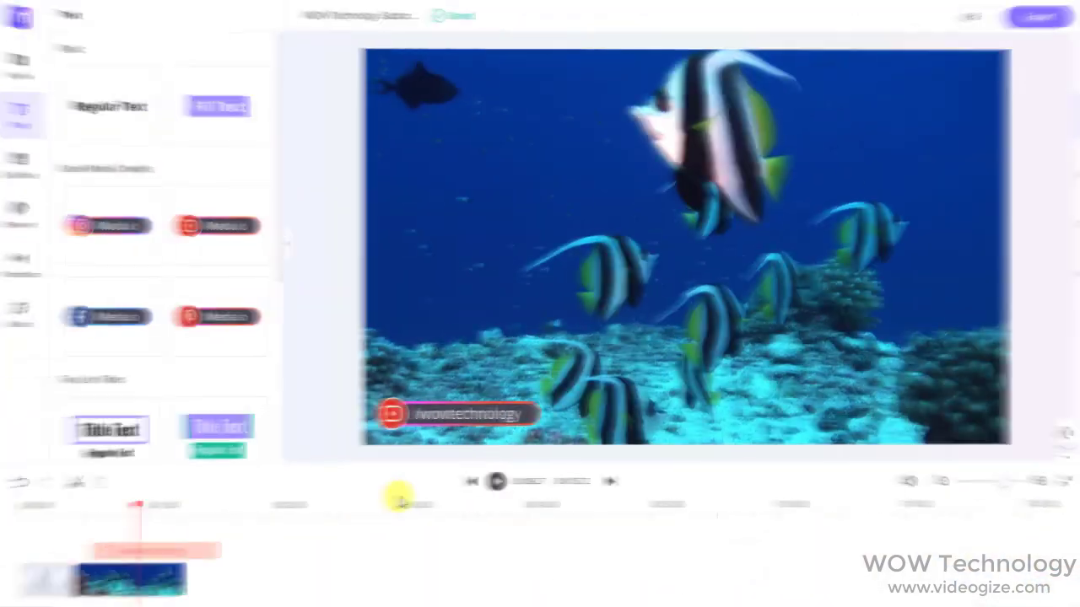
Check the subtitle style settings, then add the purple arrow element and move it up-left on the video
left_click(36, 177)
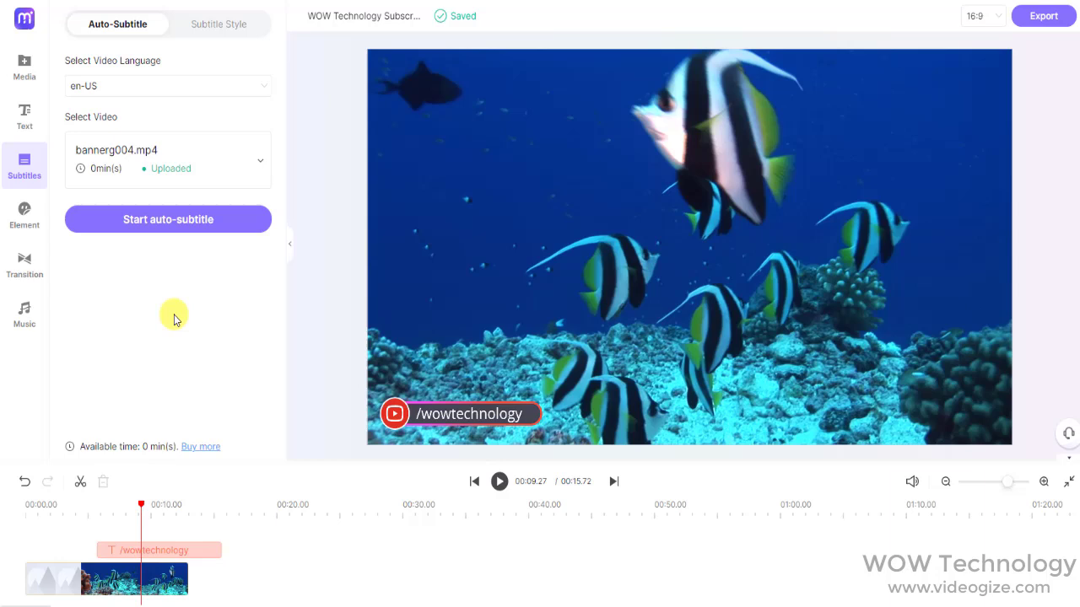
left_click(244, 25)
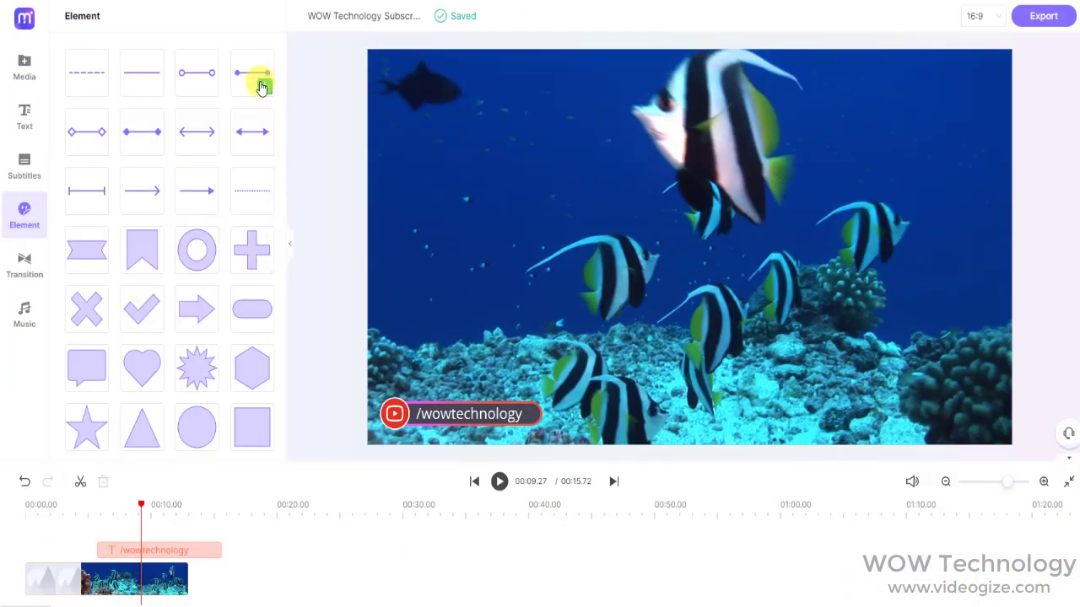
left_click(196, 309)
left_click_drag(684, 251, 571, 113)
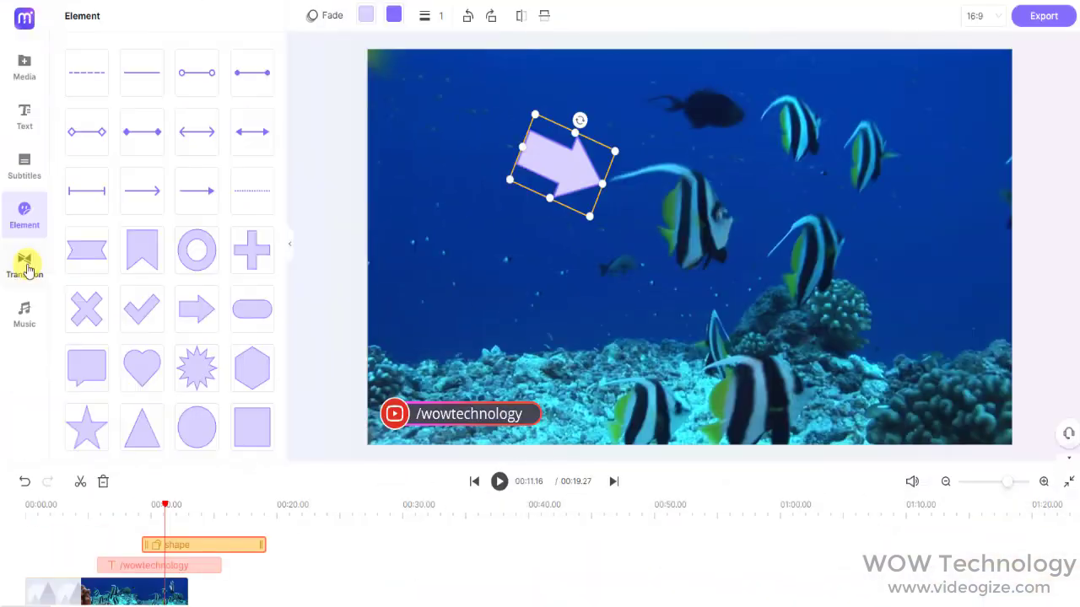
Split the fish clip at about 8.75 seconds
left_click(34, 266)
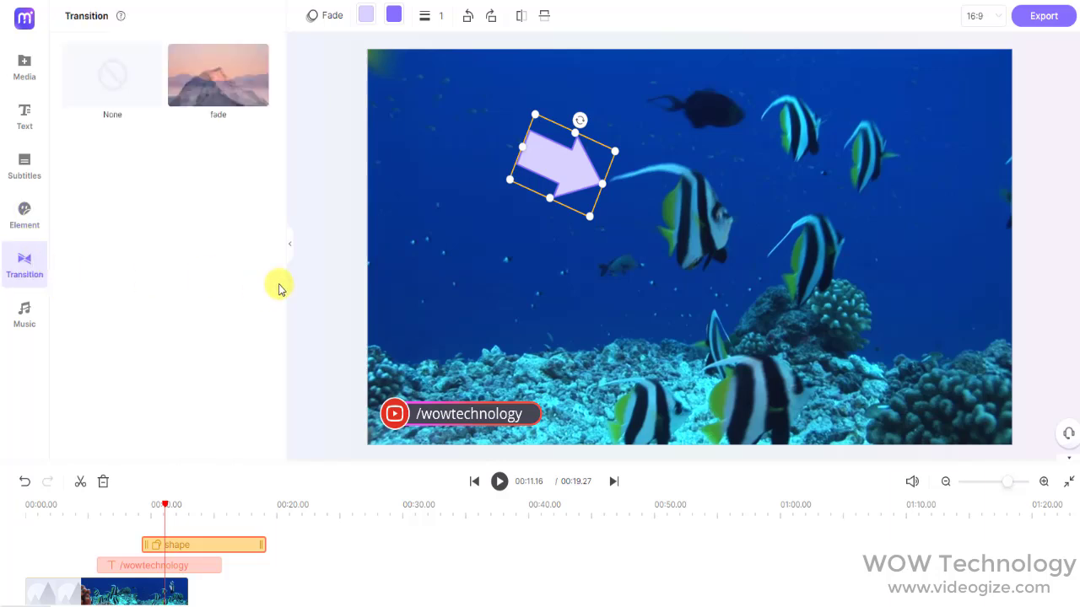
left_click(133, 506)
left_click(59, 593)
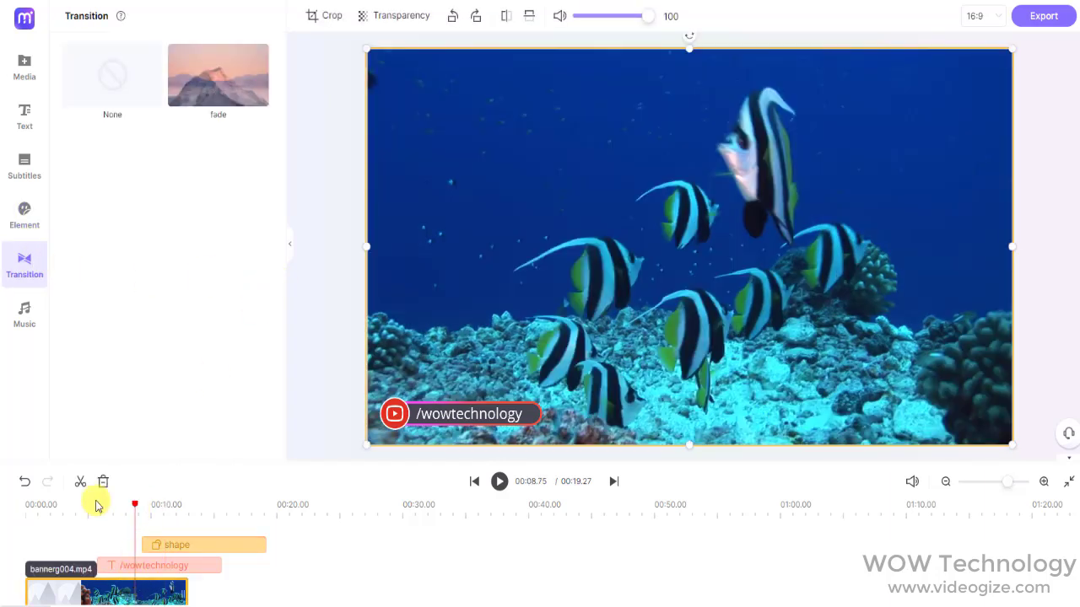
left_click(80, 480)
mouse_move(149, 595)
left_mouse_down()
mouse_move(180, 591)
mouse_move(159, 591)
left_mouse_up()
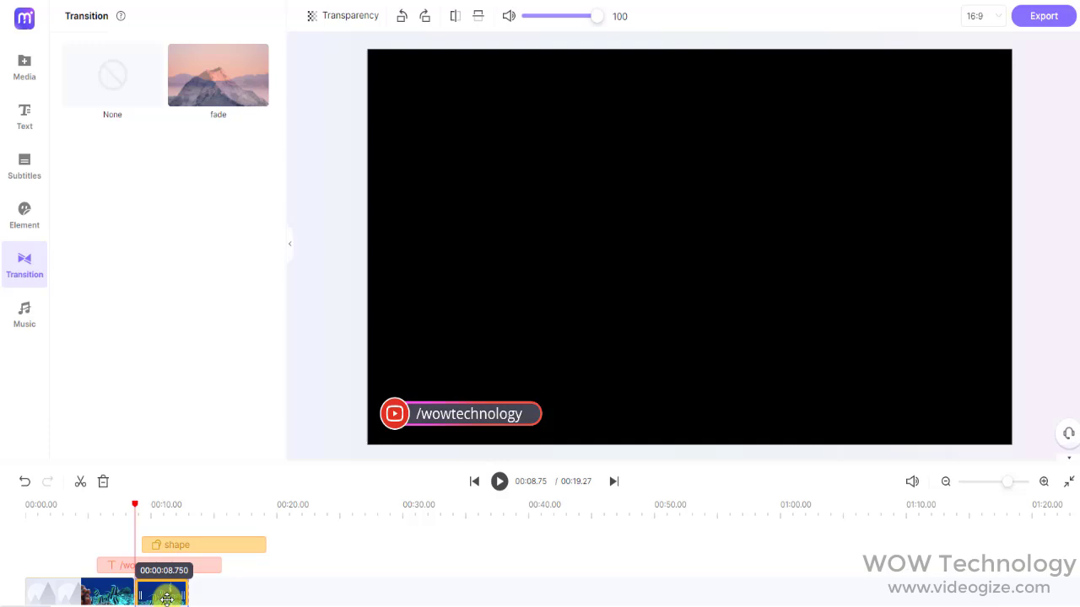
Place a fade transition at the split between the two clips and play it back
left_click(243, 593)
left_click_drag(234, 79, 146, 593)
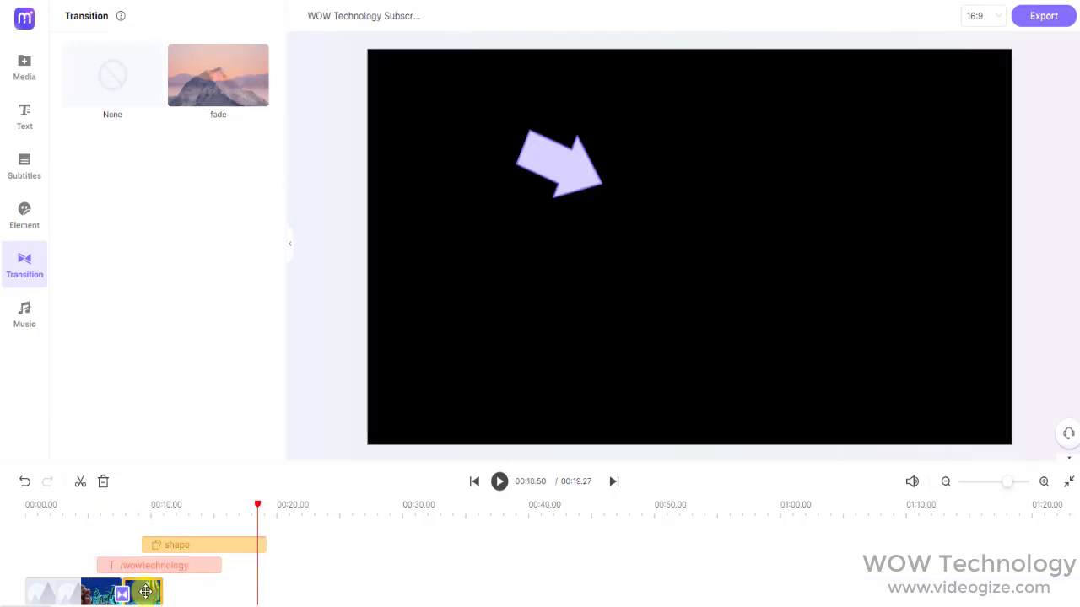
left_click(119, 535)
left_click(500, 481)
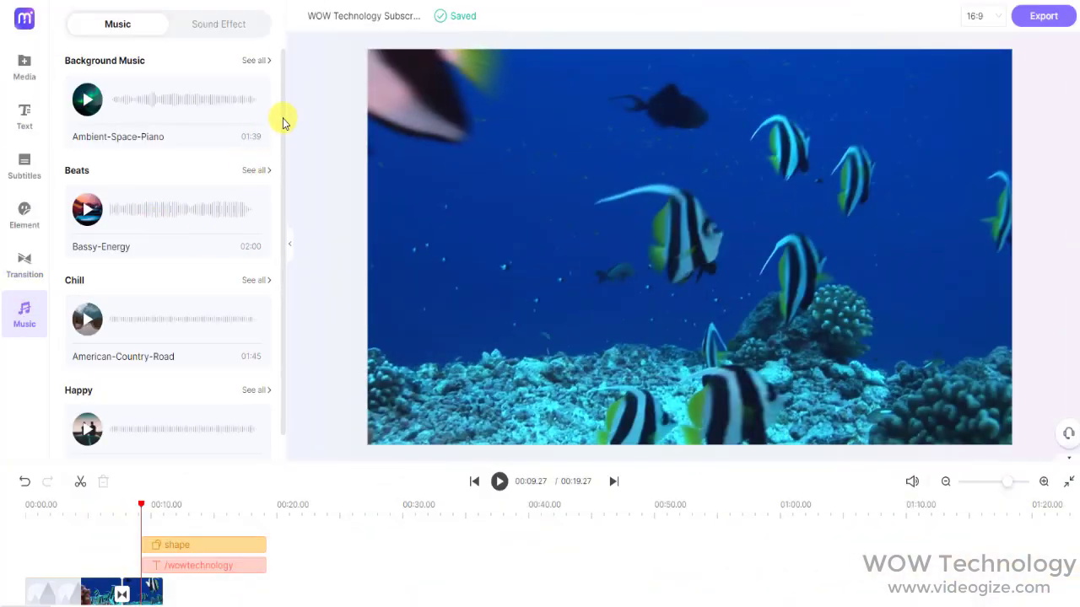
Preview and add the Bassy-Energy track, aligning it to start at 0:00 on the timeline
scroll(283, 122, "down", 1)
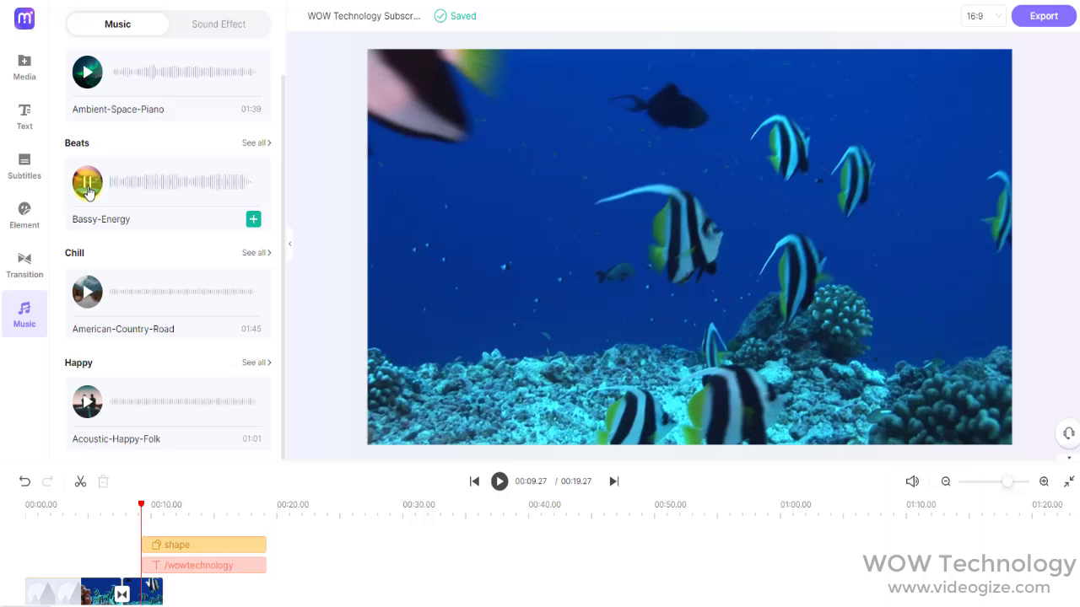
left_click(254, 222)
left_click(254, 222)
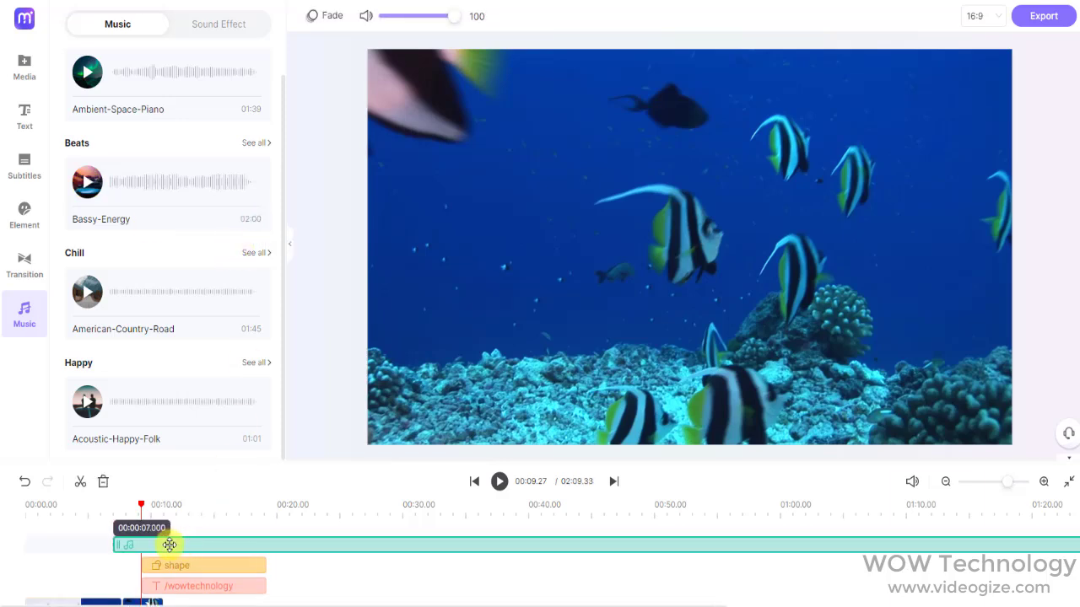
left_click_drag(168, 542, 52, 546)
left_click(230, 25)
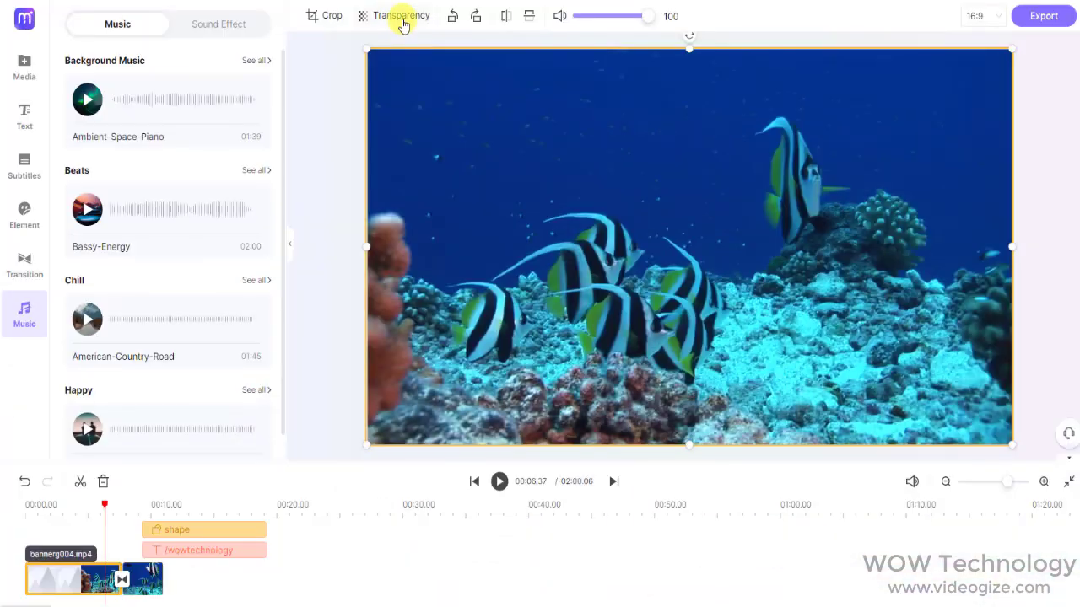
left_click(401, 19)
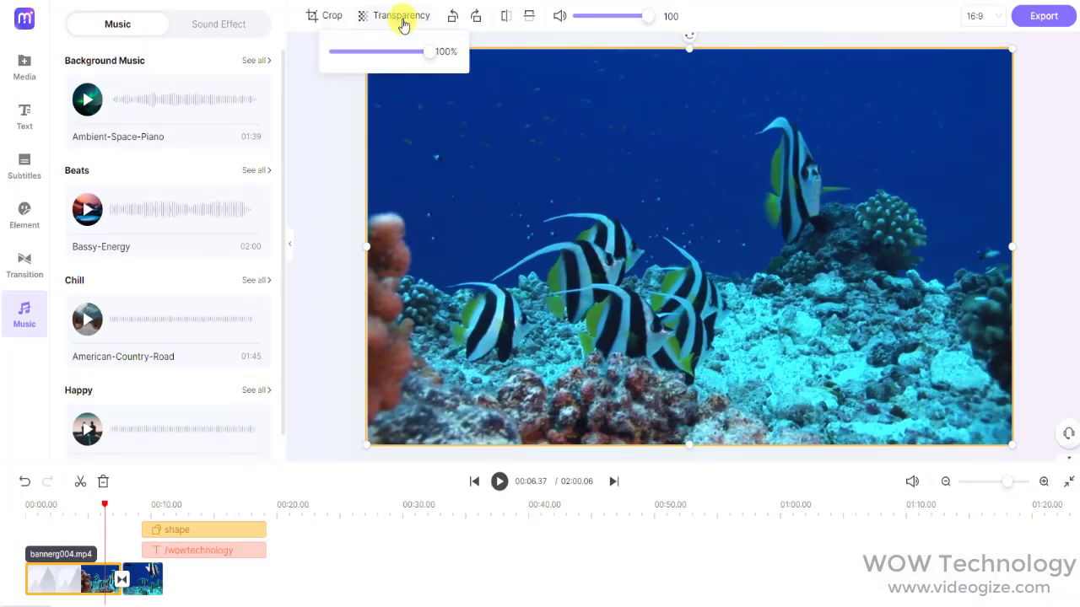
mouse_move(427, 57)
left_mouse_down()
mouse_move(362, 72)
mouse_move(445, 56)
left_mouse_up()
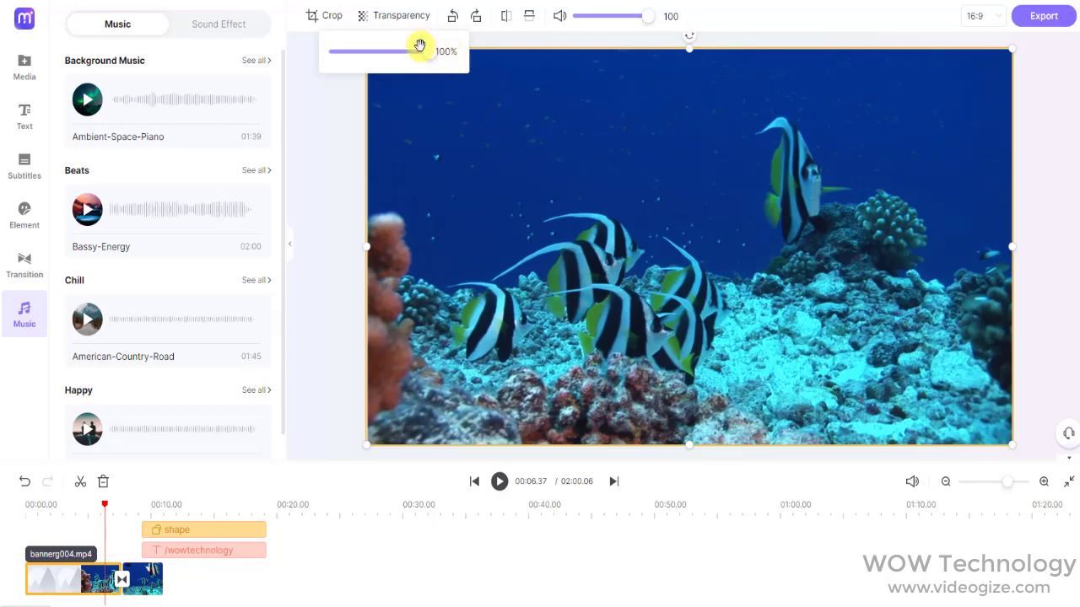
left_click(462, 32)
left_click(416, 137)
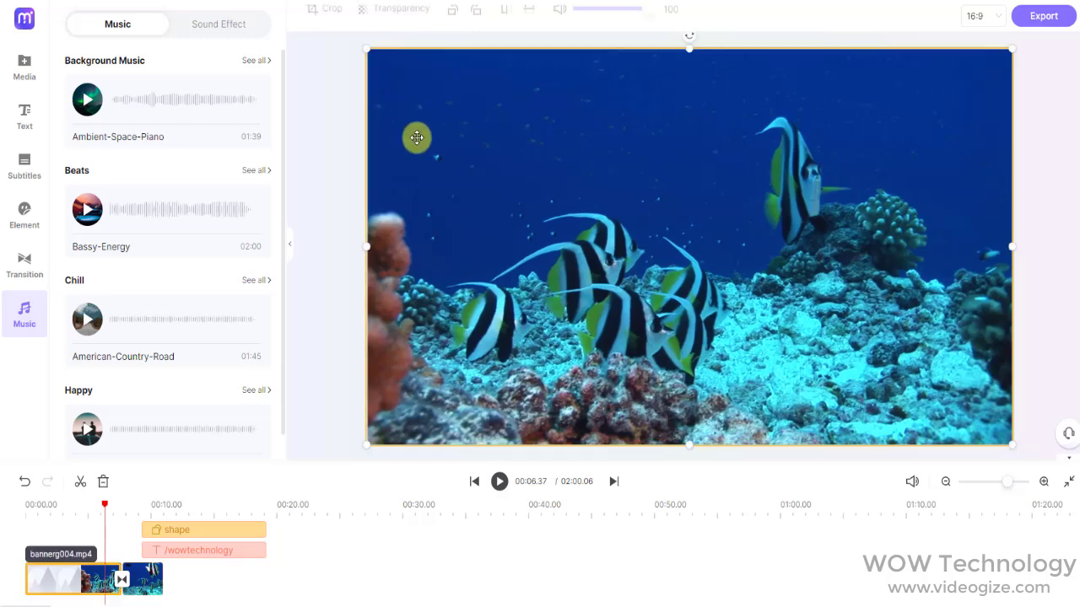
left_click(453, 20)
left_click(453, 20)
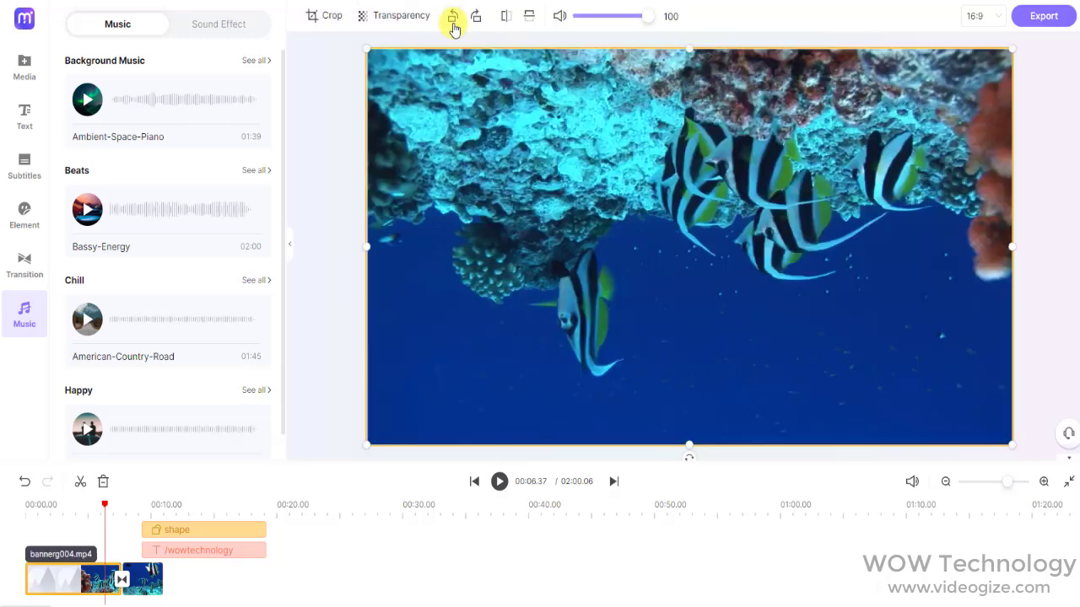
left_click(455, 20)
left_click(452, 20)
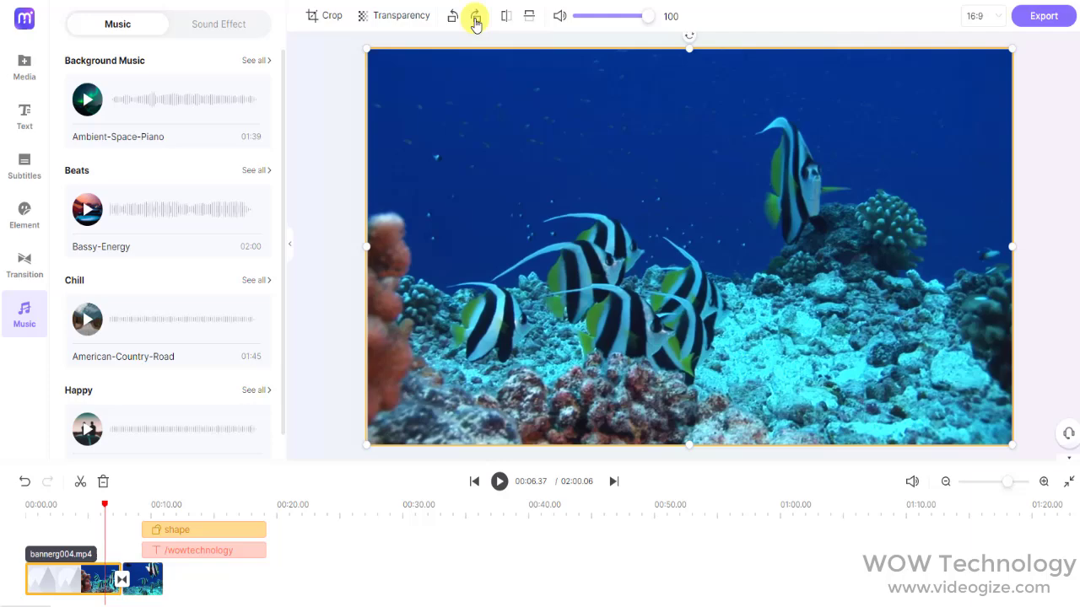
left_click(476, 20)
left_click(452, 19)
left_click(505, 17)
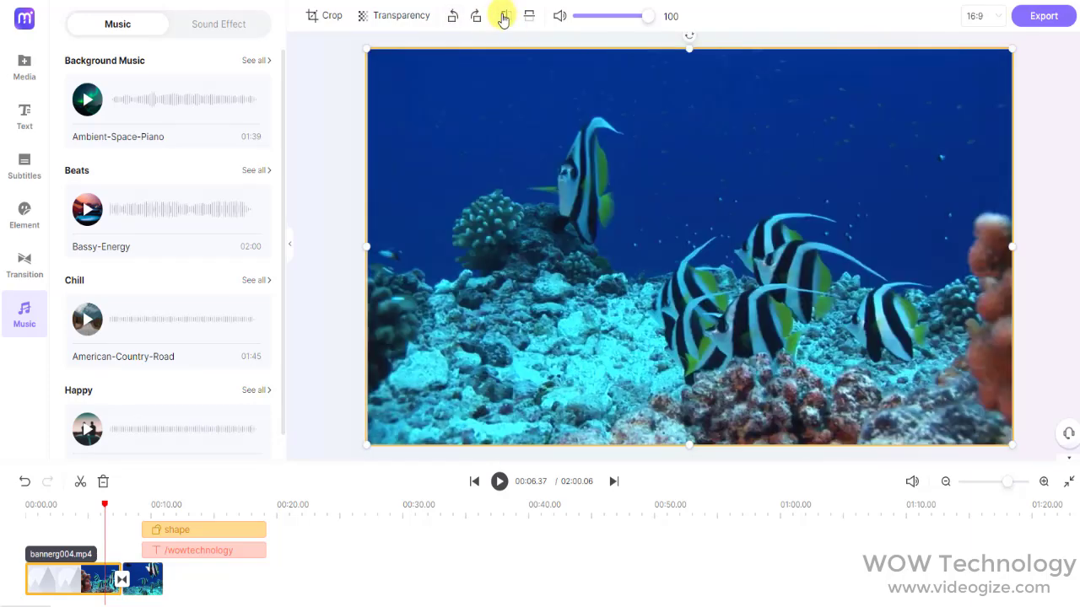
left_click(504, 18)
left_click(529, 17)
left_click(530, 20)
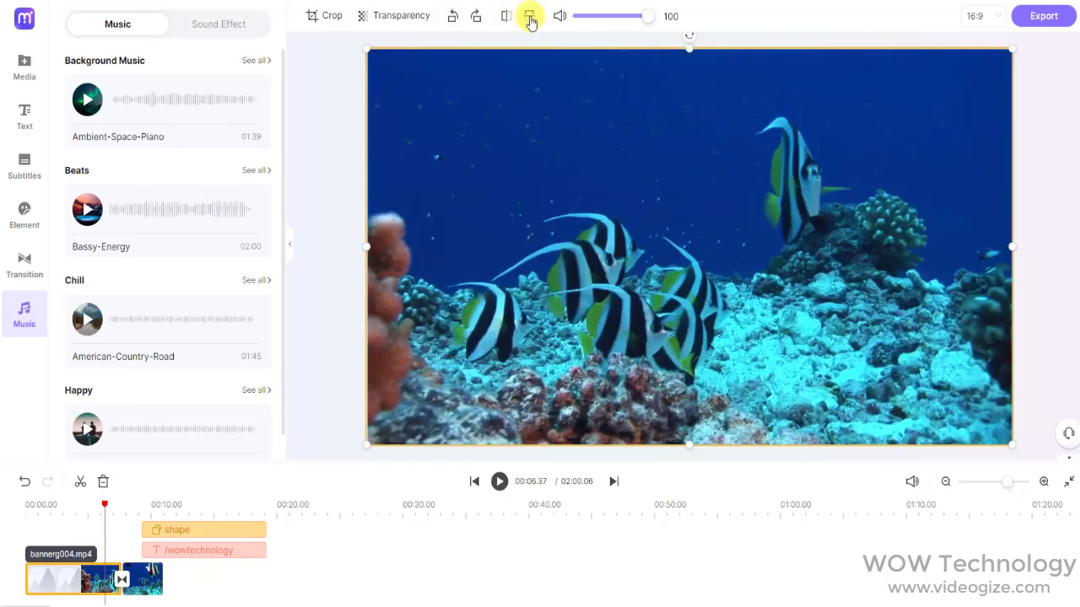
mouse_move(645, 15)
left_mouse_down()
mouse_move(577, 22)
mouse_move(647, 21)
left_mouse_up()
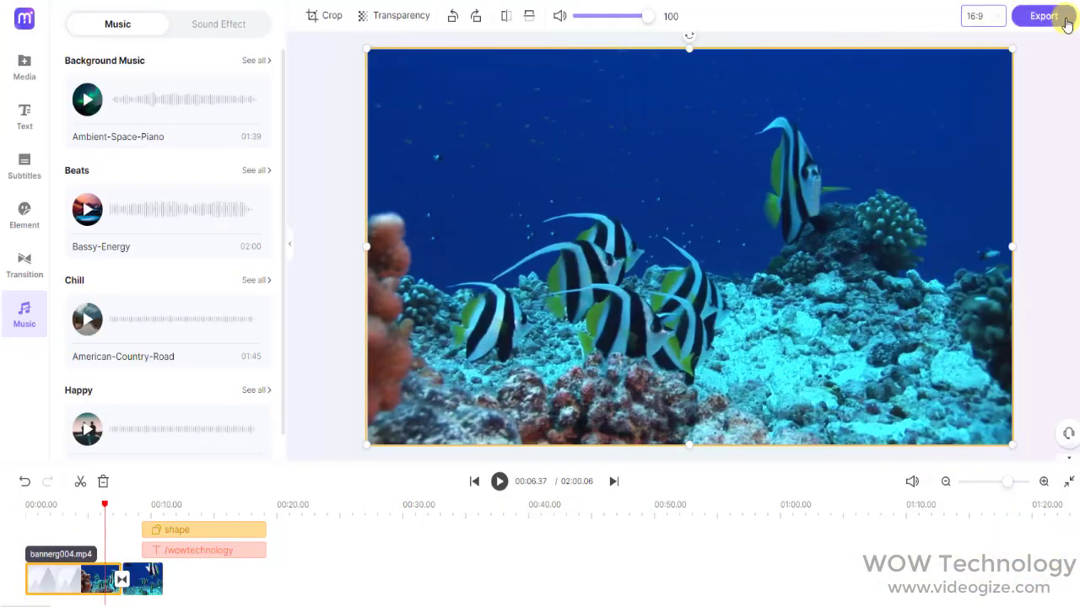
Export the finished video with the resolution kept at 720p
left_click(1046, 16)
left_click(942, 170)
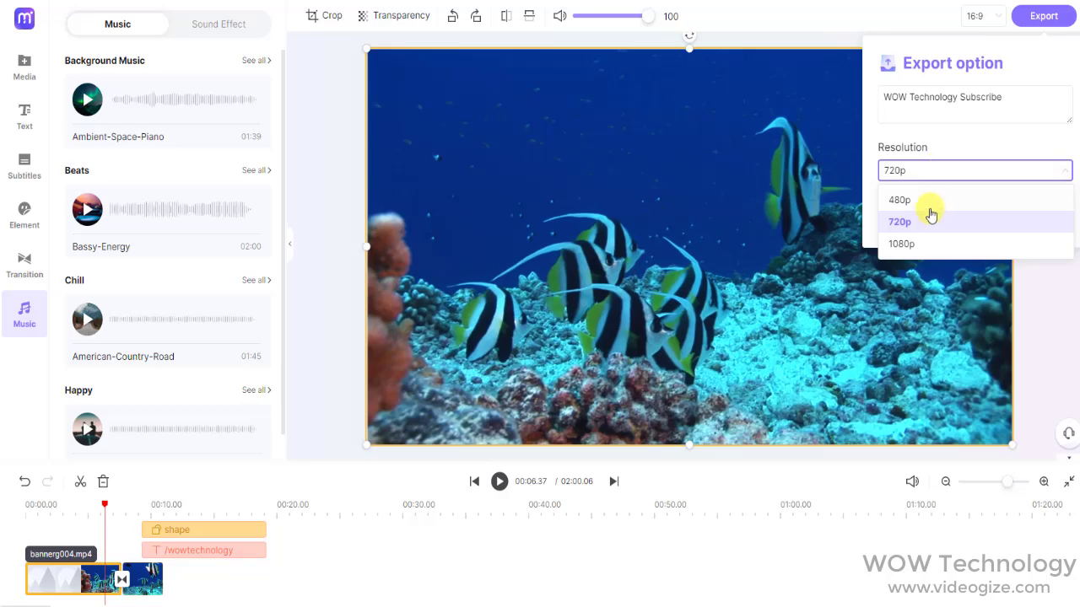
left_click(913, 230)
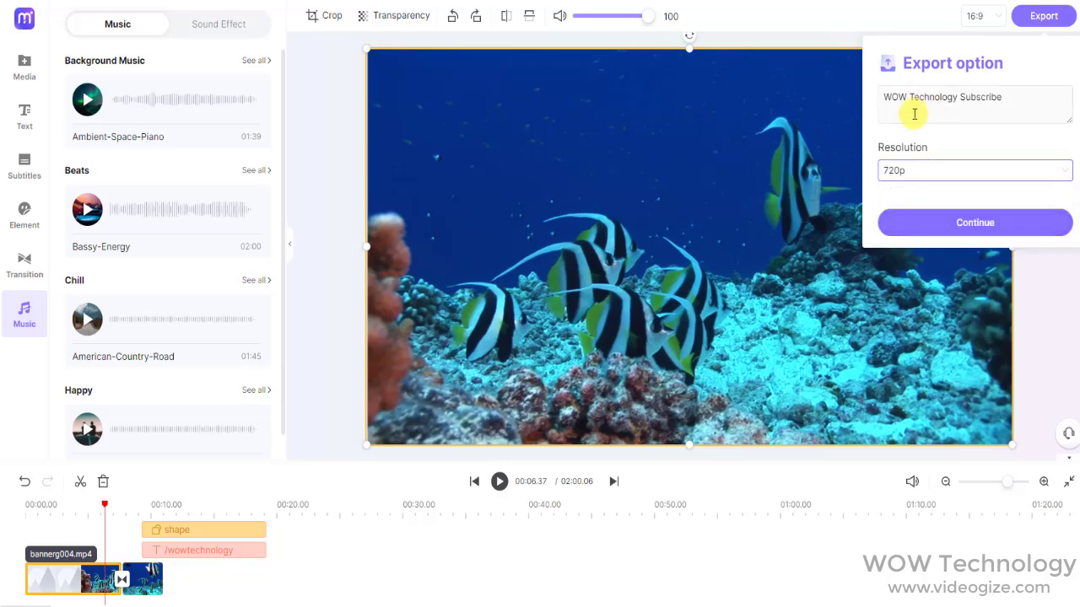
left_click(1061, 26)
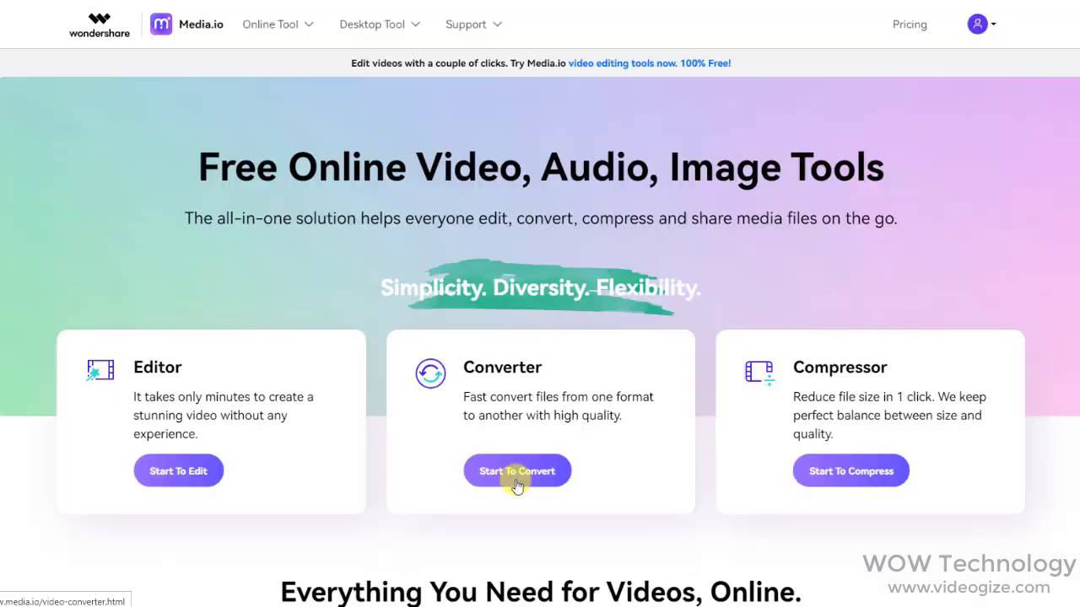
Open the Media.io converter, load the MP4 clip, and choose AVI as the output format
left_click(445, 430)
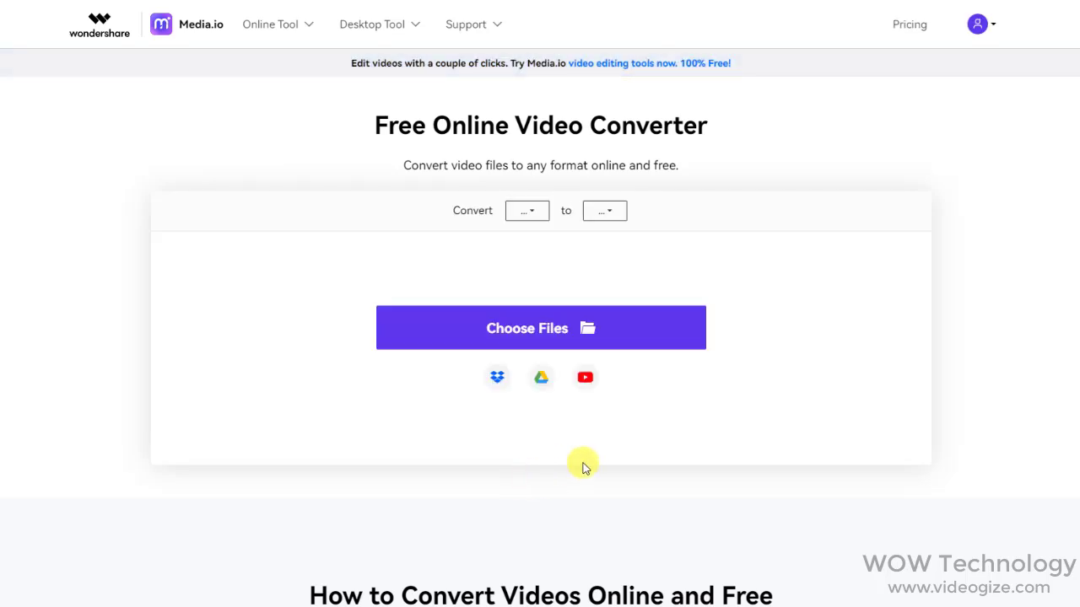
left_click(646, 341)
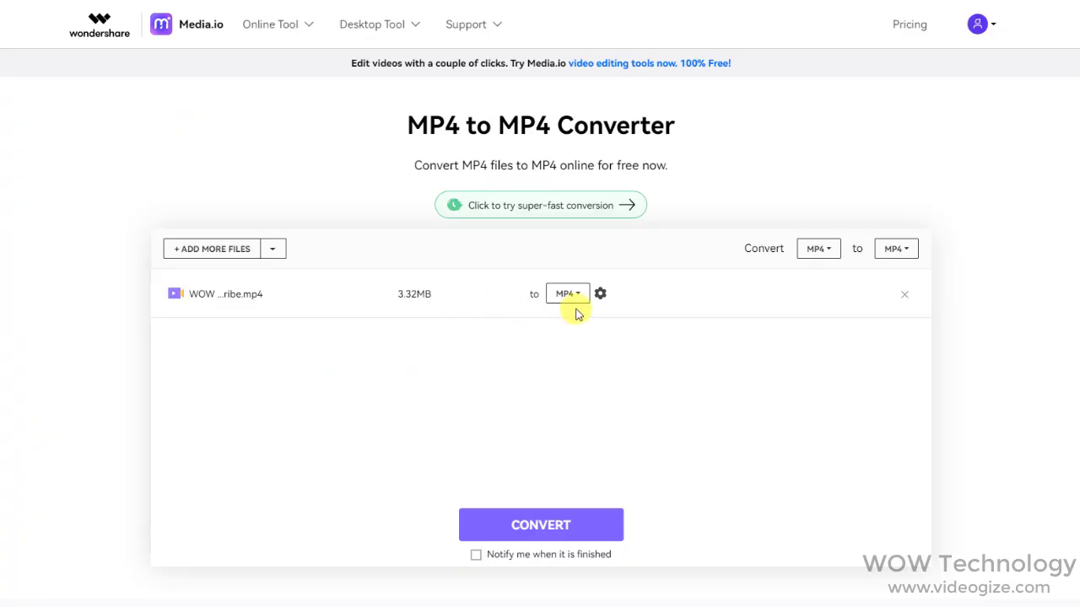
left_click(581, 299)
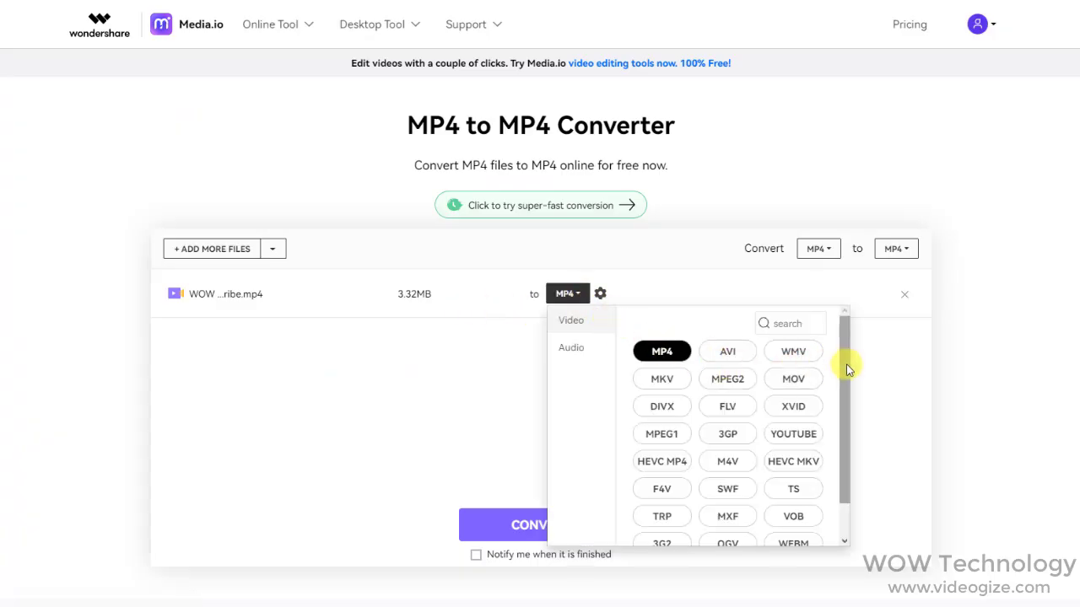
left_click_drag(846, 366, 847, 407)
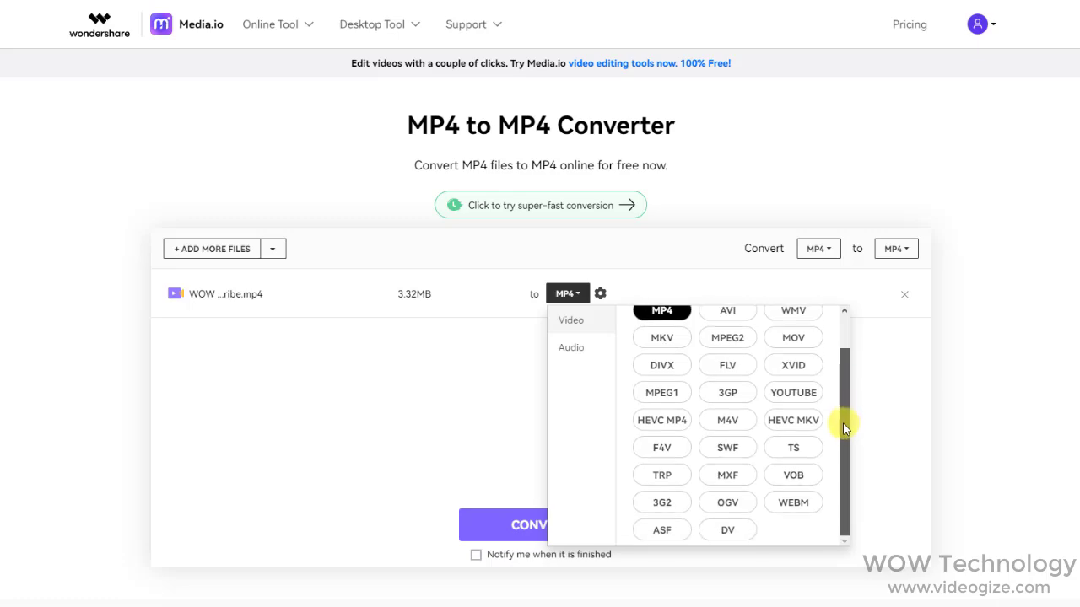
left_click(727, 310)
Review the video and audio encoder, frame rate and sample rate options, keep the Smart Fit defaults, and convert
left_click(600, 294)
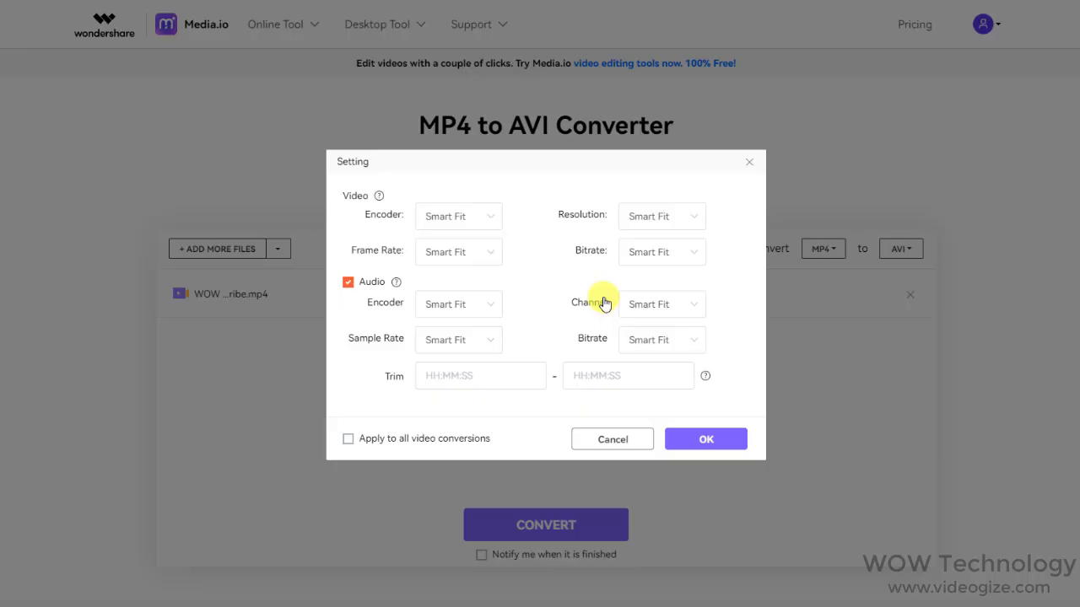
left_click(496, 222)
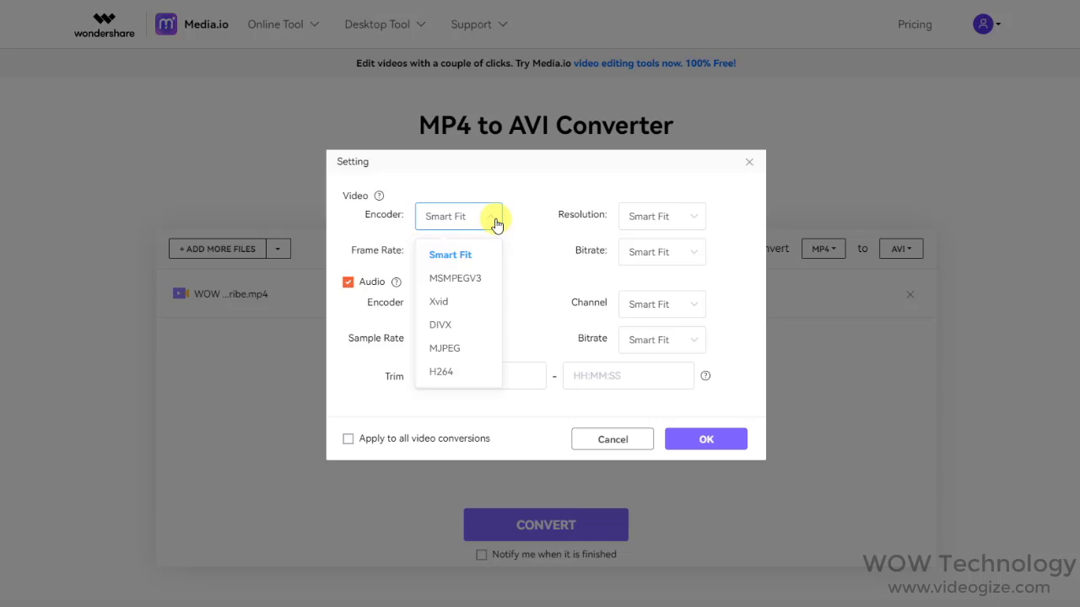
left_click(496, 223)
left_click(489, 251)
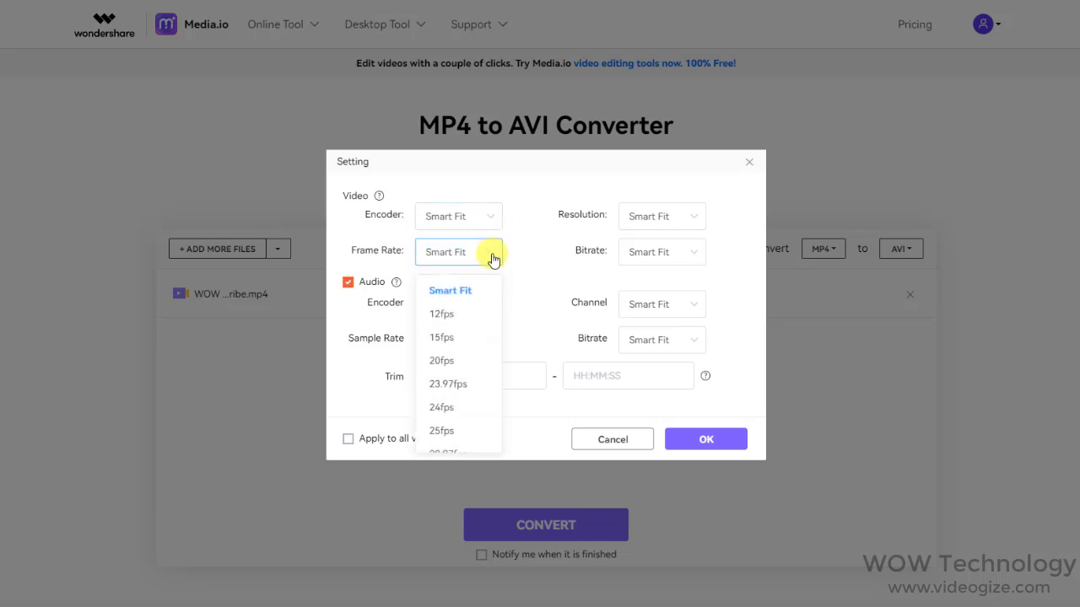
left_click(490, 256)
left_click(488, 307)
left_click(486, 307)
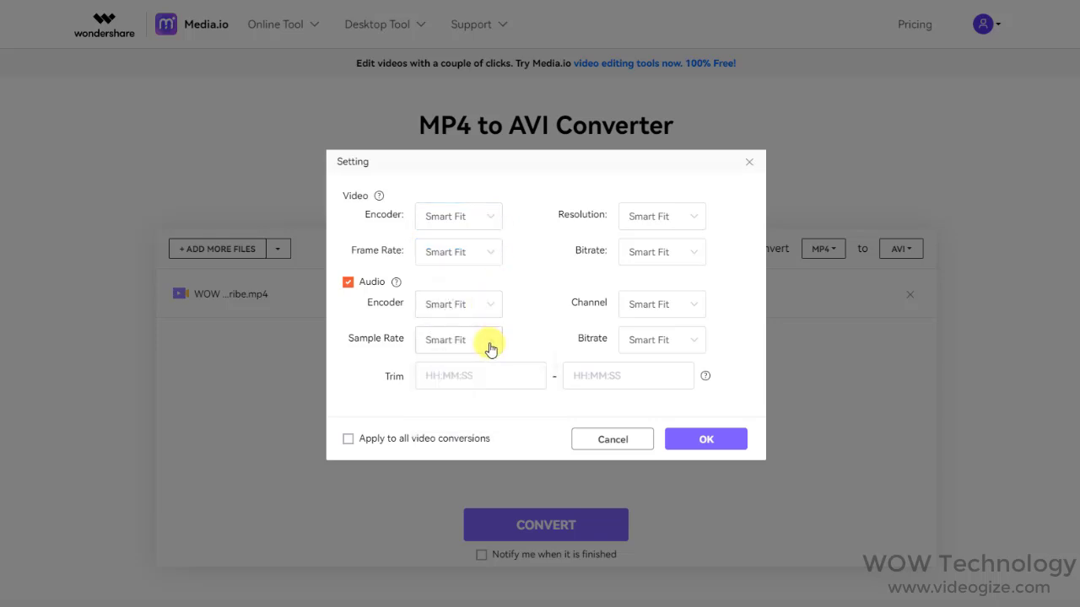
left_click(489, 342)
left_click(489, 341)
left_click(707, 444)
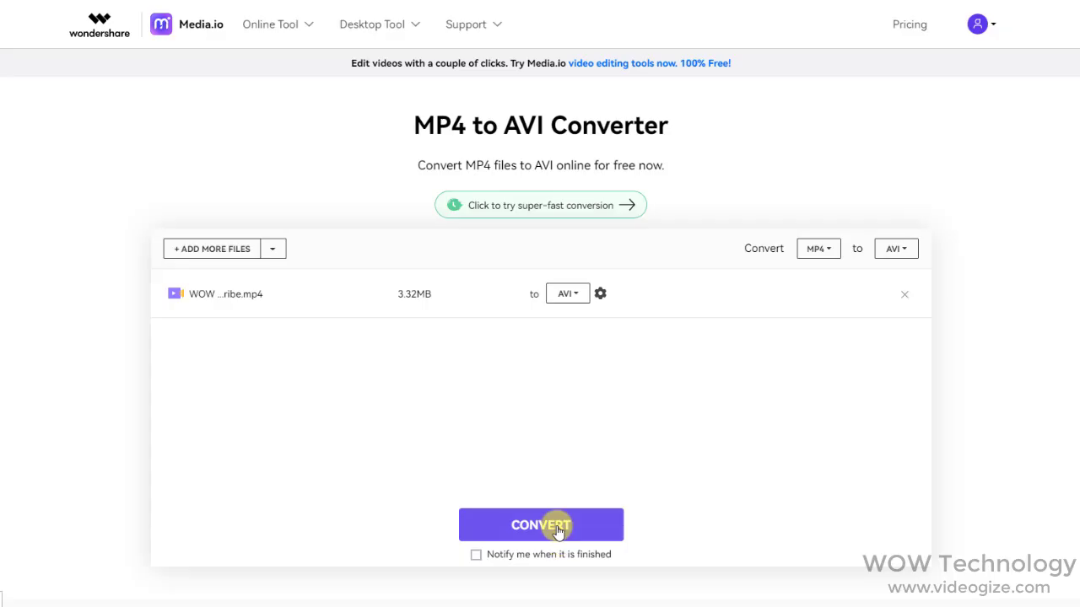
left_click(548, 524)
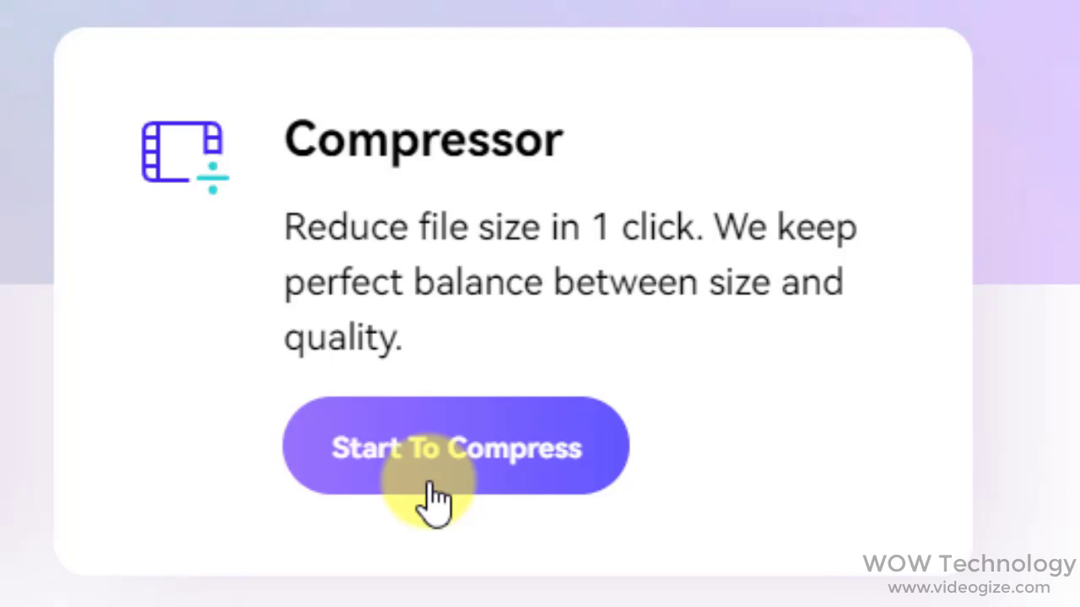
Load the clip into the Video Compressor and adjust the compress-by-file-size target slider
left_click(433, 500)
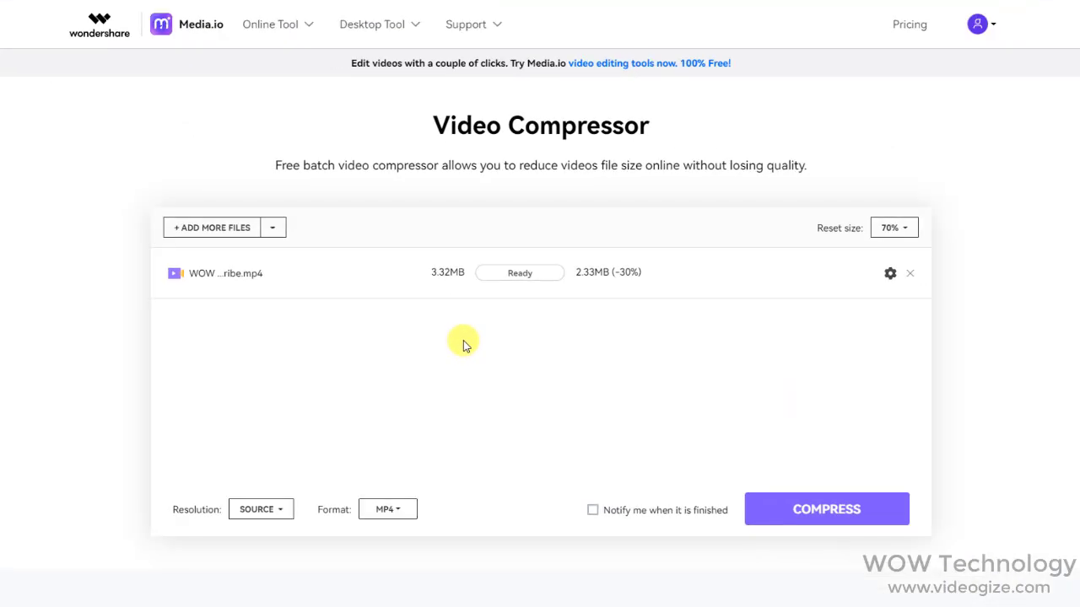
left_click(890, 278)
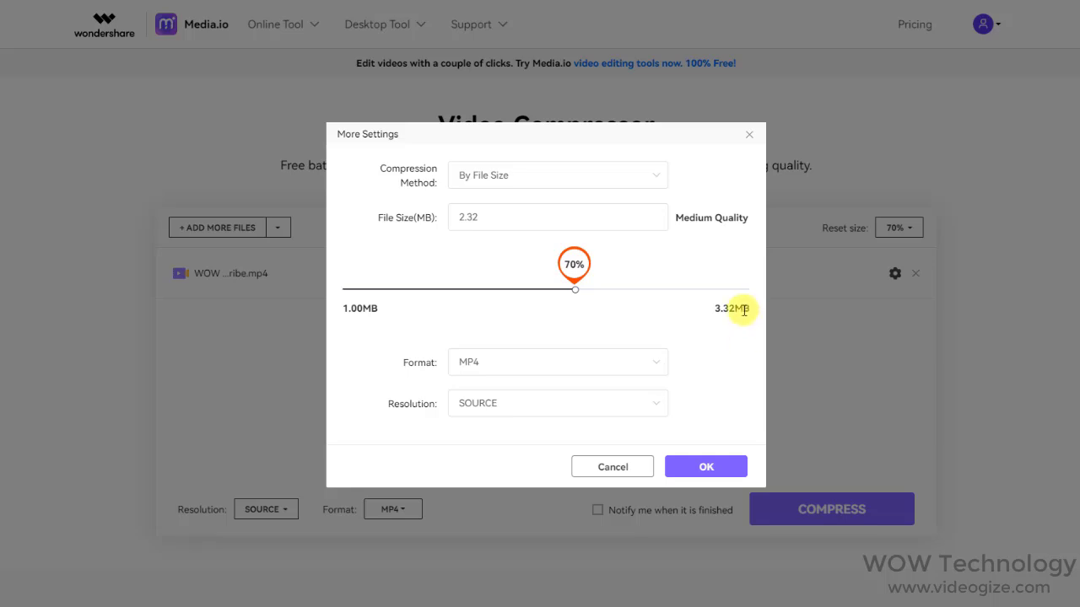
left_click(664, 178)
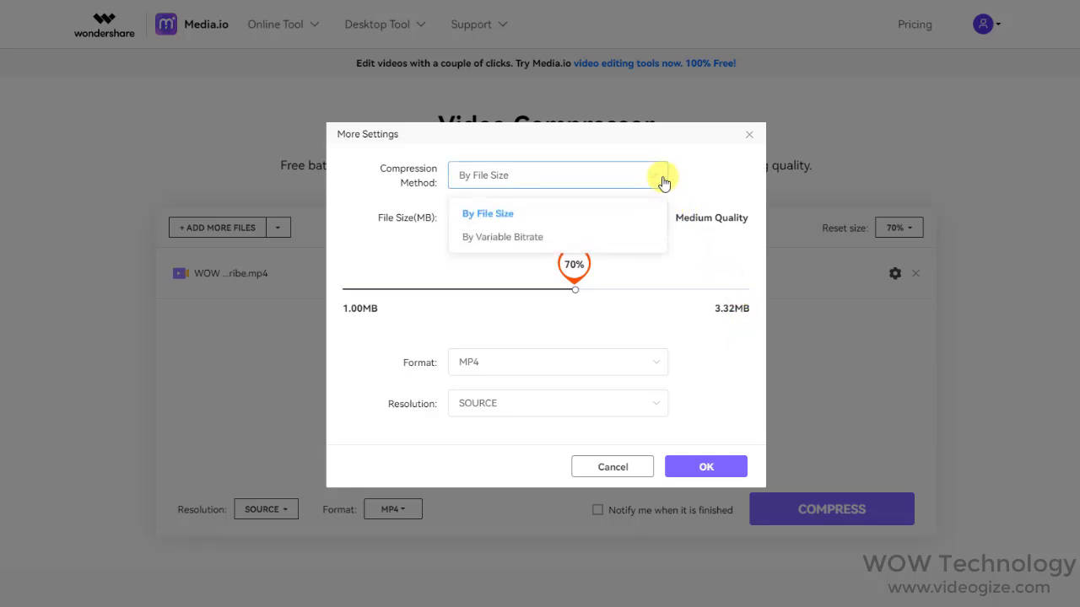
left_click(663, 183)
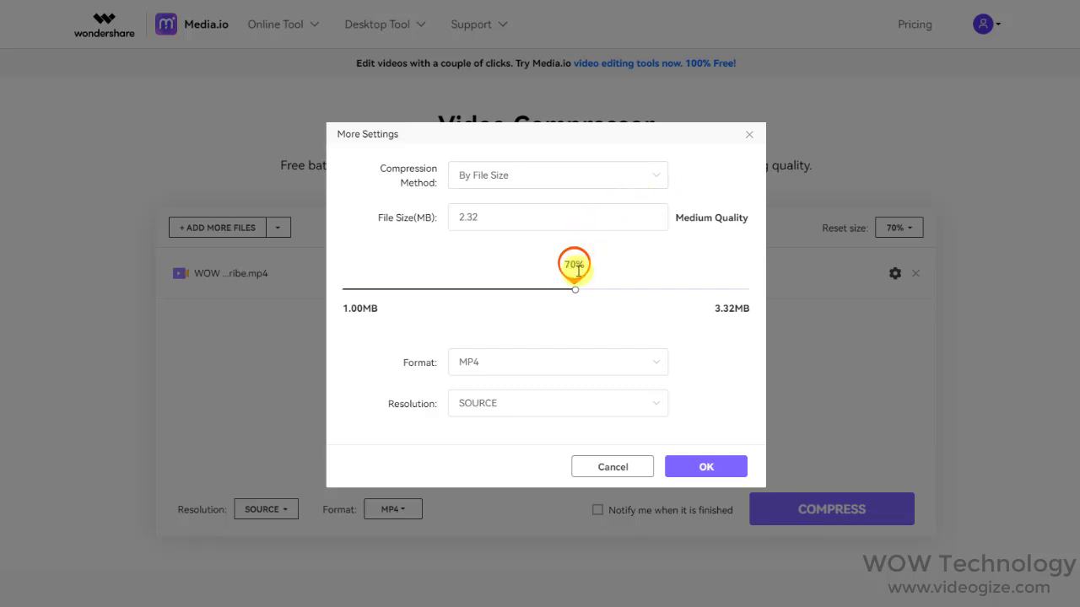
left_click_drag(575, 288, 640, 302)
Browse the output format and resolution options, then close More Settings without applying changes
left_click(645, 366)
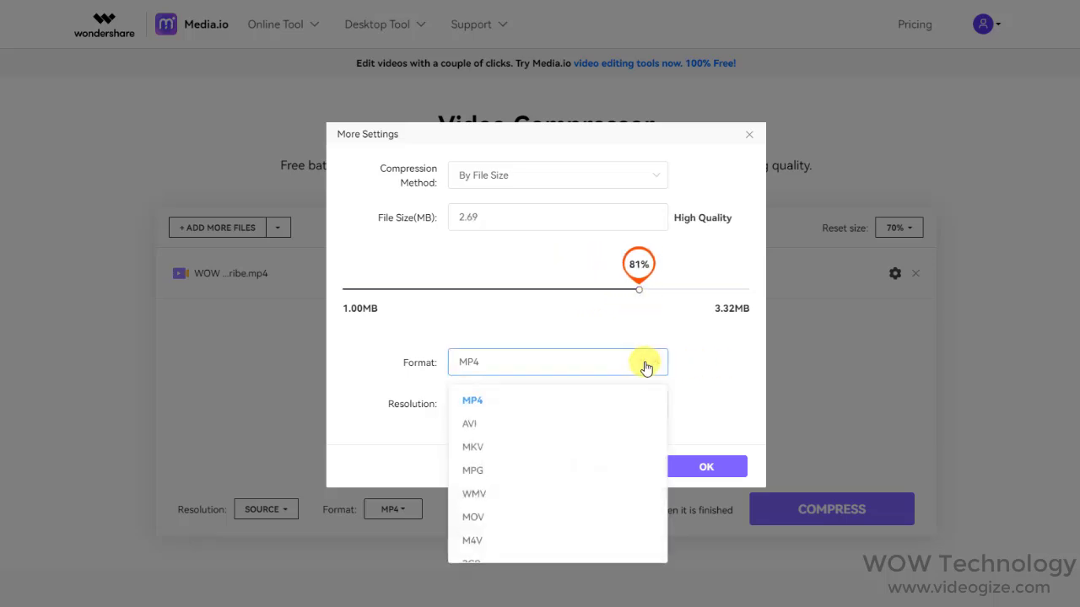
scroll(646, 398, "down", 2)
scroll(646, 400, "up", 2)
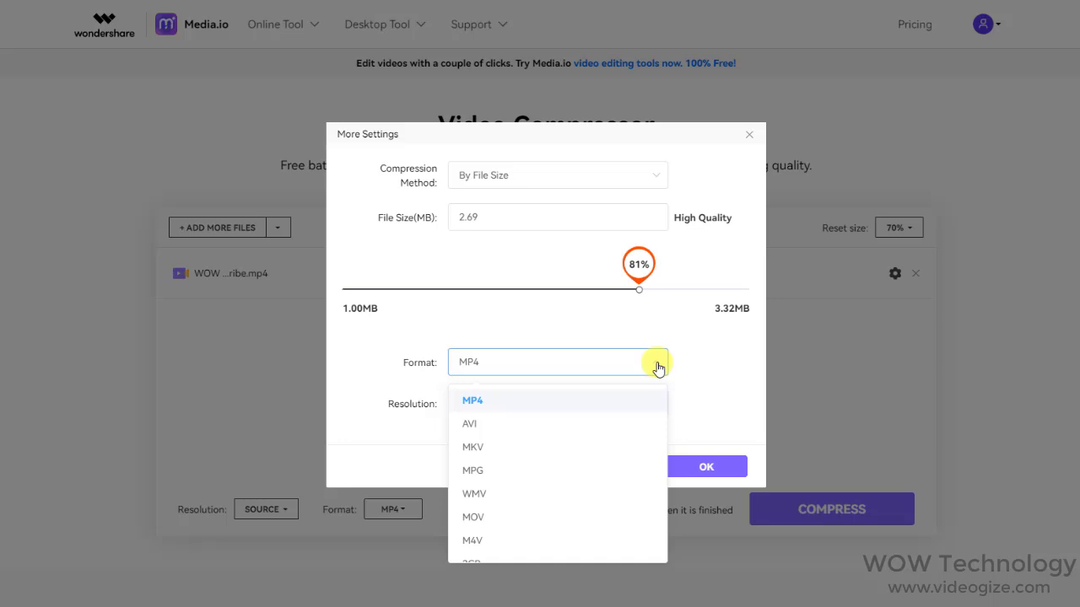
left_click(574, 425)
left_click(659, 407)
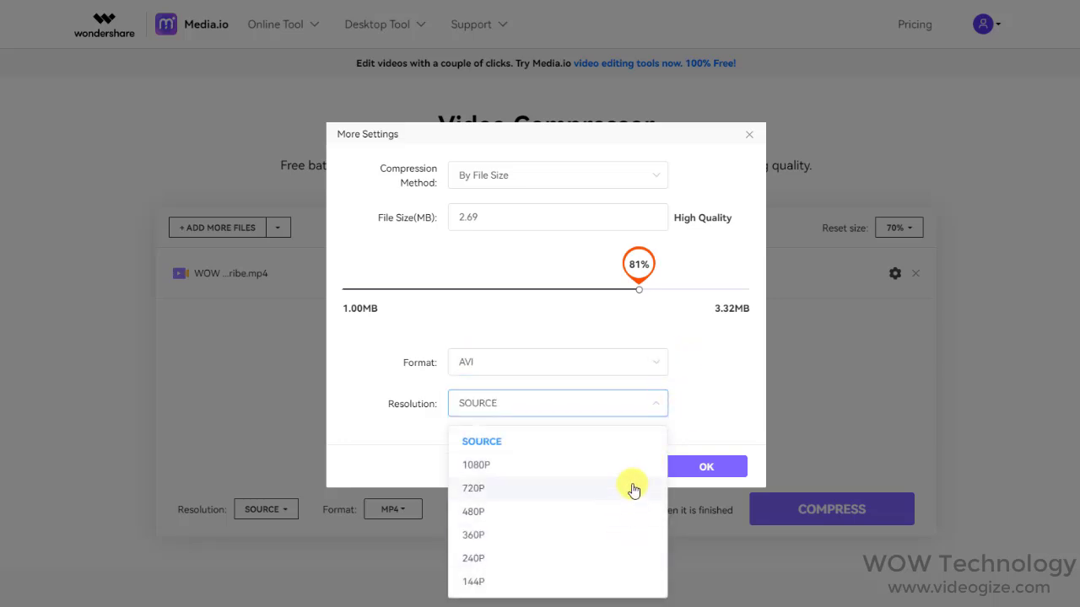
left_click(707, 467)
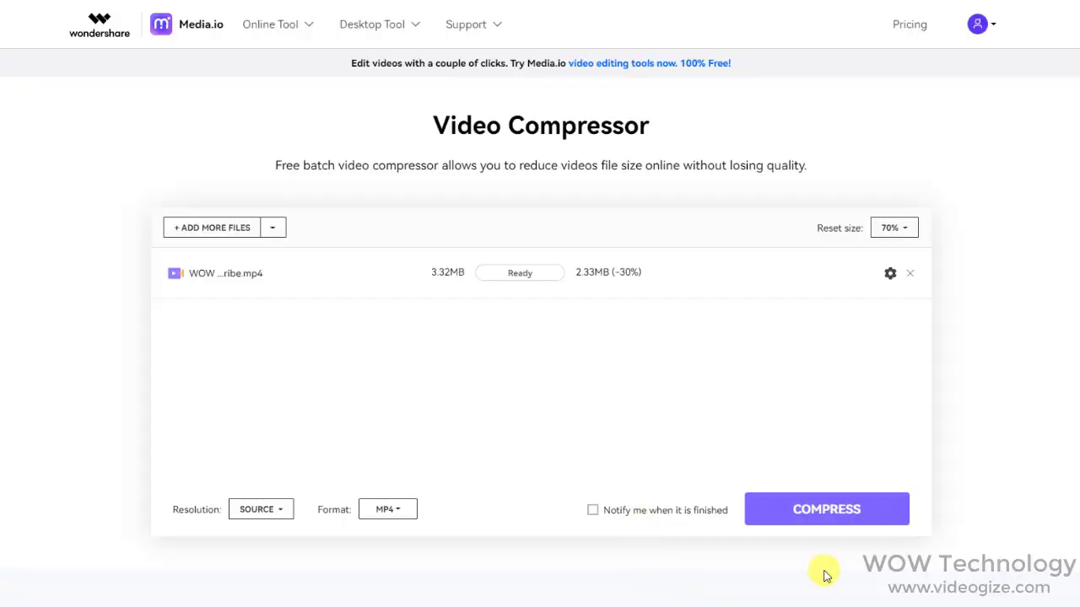
Start compressing the clip, then scroll through the Video, Audio and Image tool lists
left_click(873, 522)
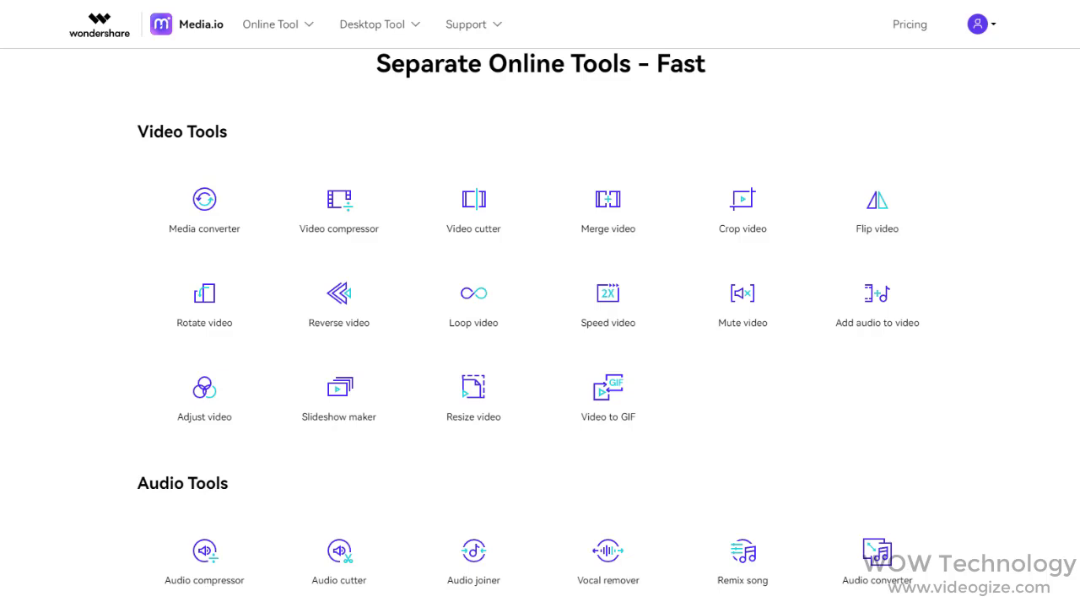
scroll(540, 337, "down", 1)
scroll(540, 338, "down", 2)
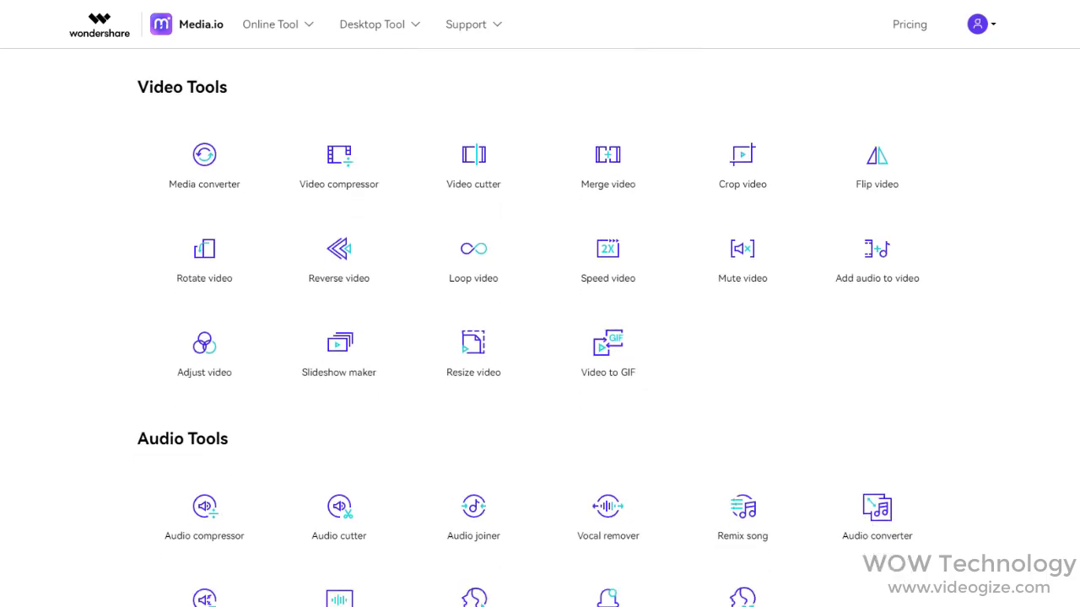
scroll(540, 338, "down", 3)
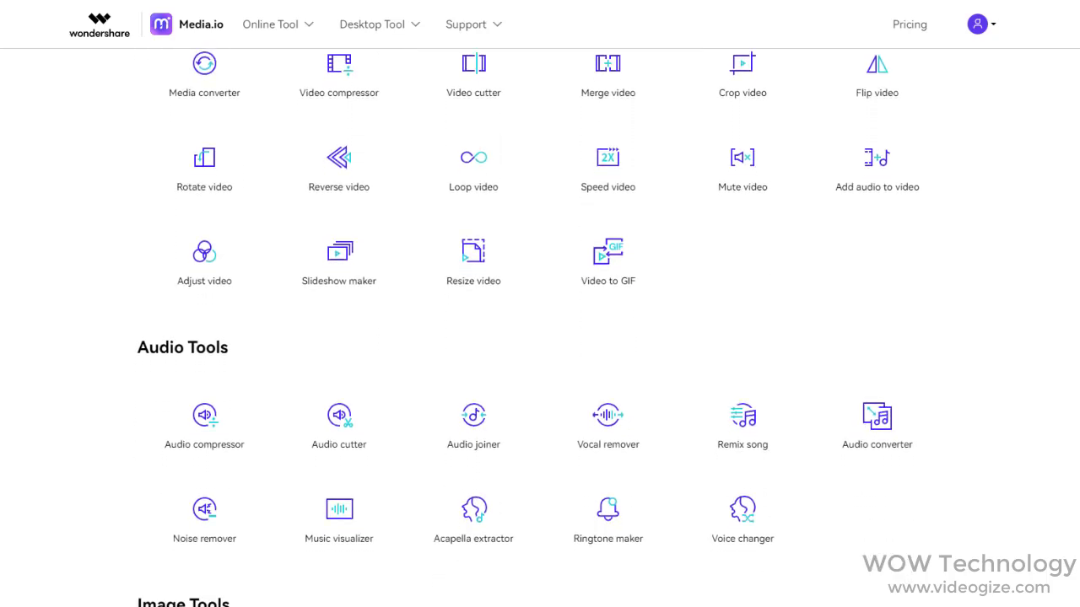
scroll(540, 337, "down", 1)
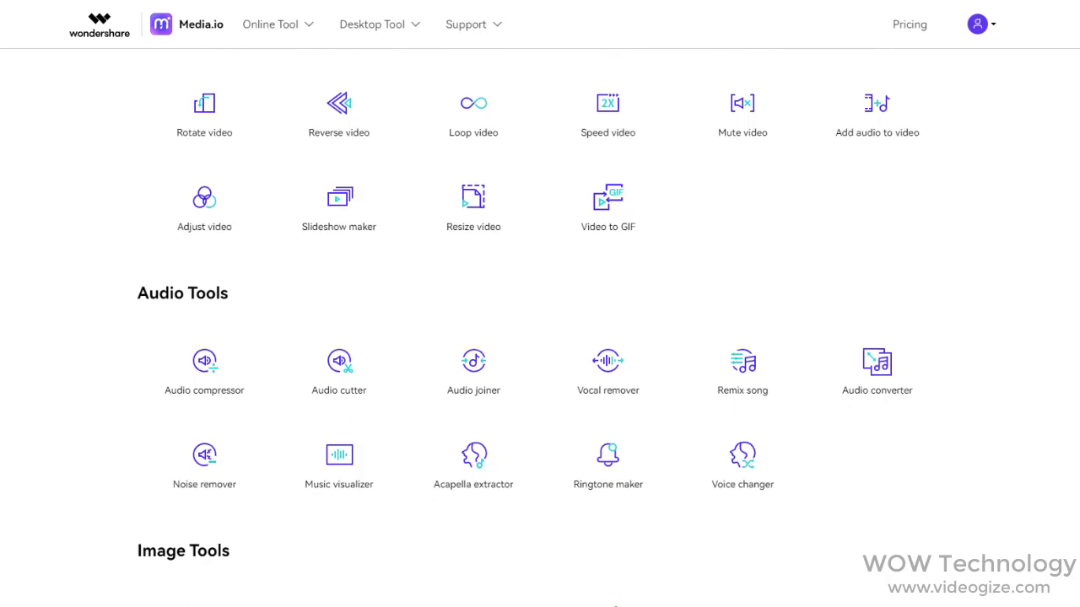
scroll(540, 337, "down", 3)
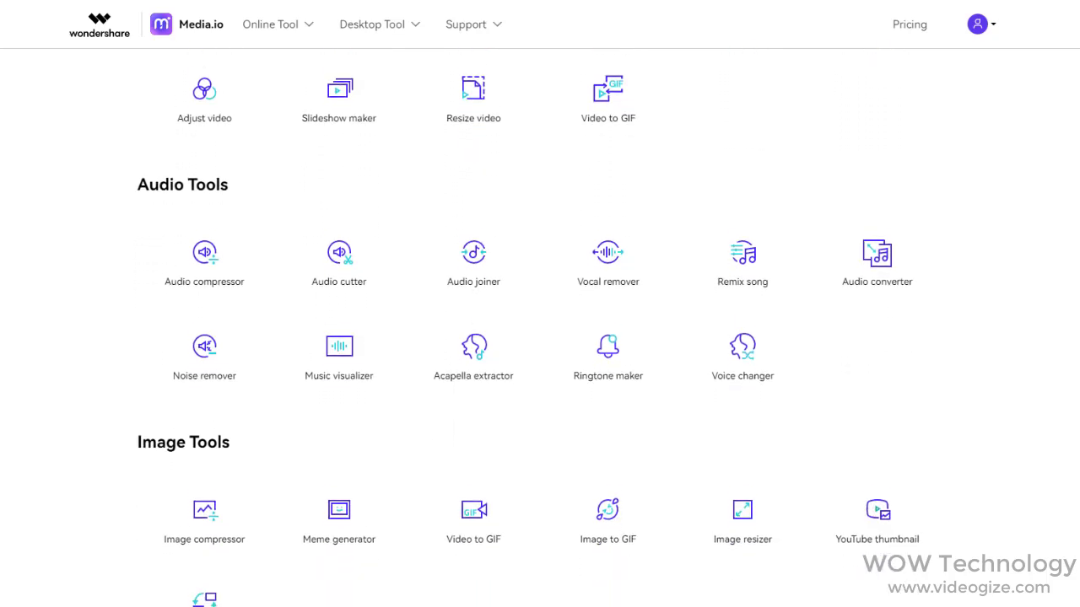
scroll(540, 338, "down", 2)
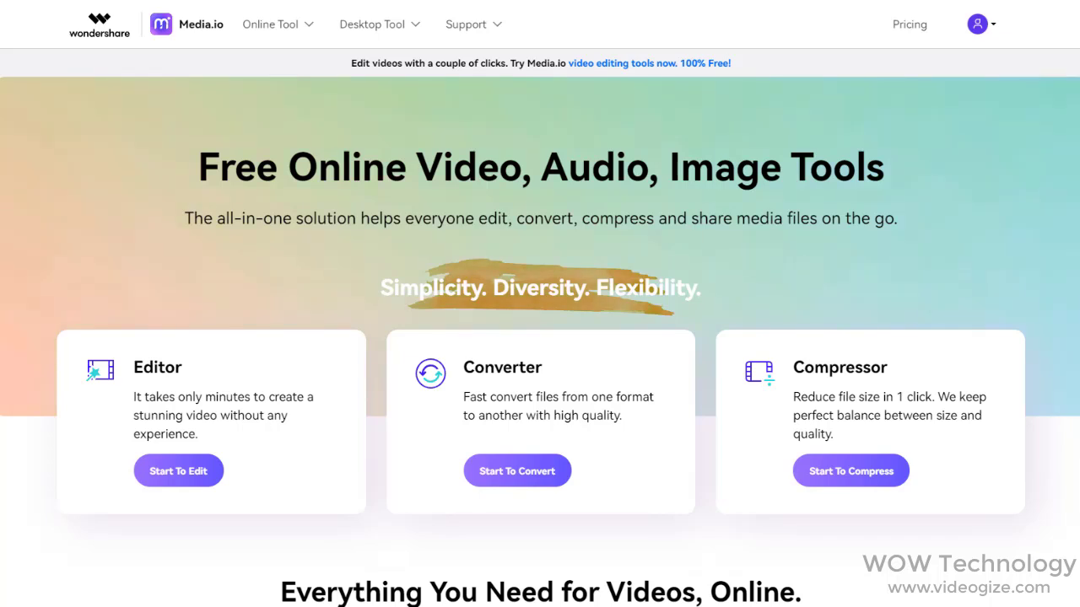
Scroll further down the Media.io home page
scroll(540, 327, "down", 2)
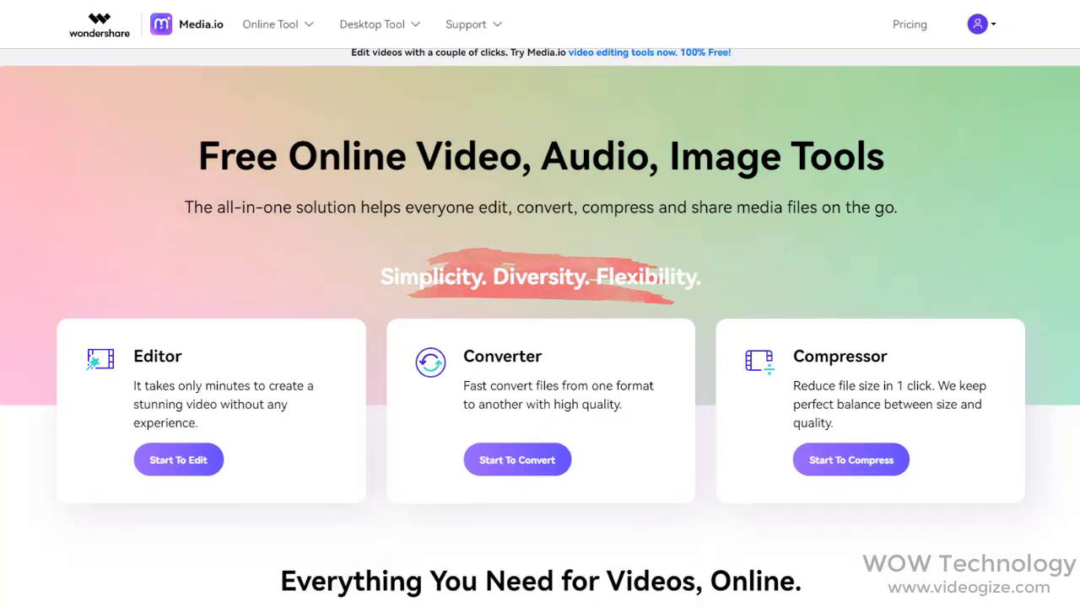
scroll(540, 327, "down", 3)
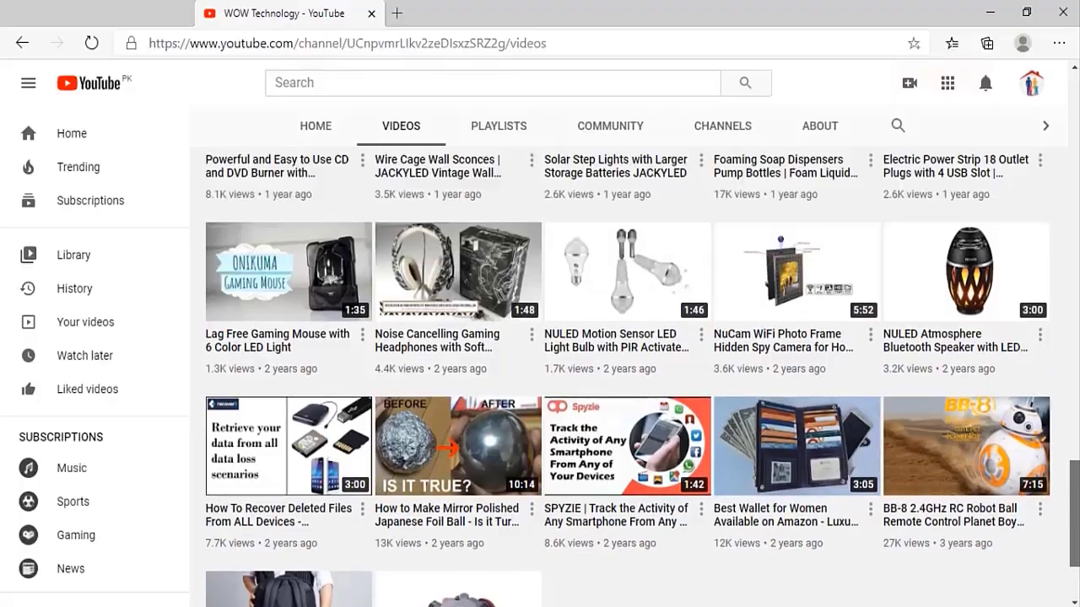
Subscribe to the WOW Technology channel and bring up its All/Personalized/None notification choices
scroll(954, 332, "up", 15)
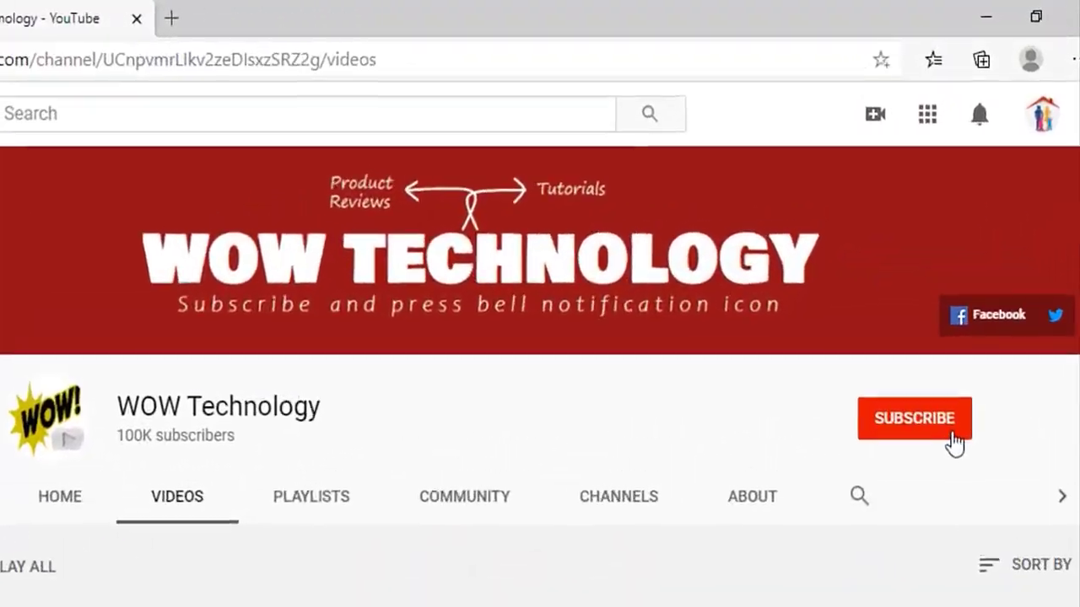
left_click(954, 439)
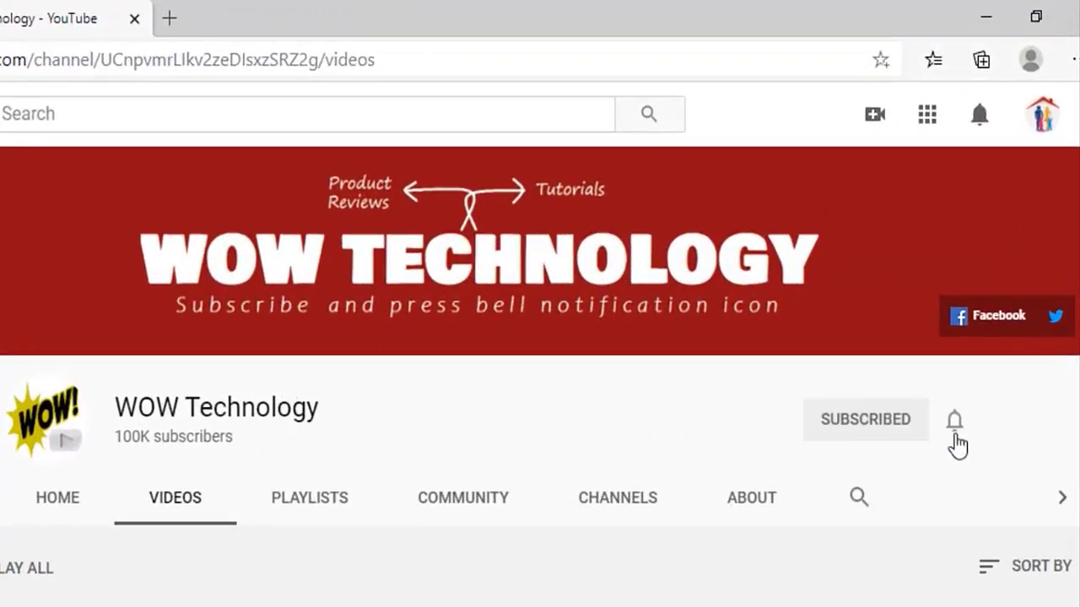